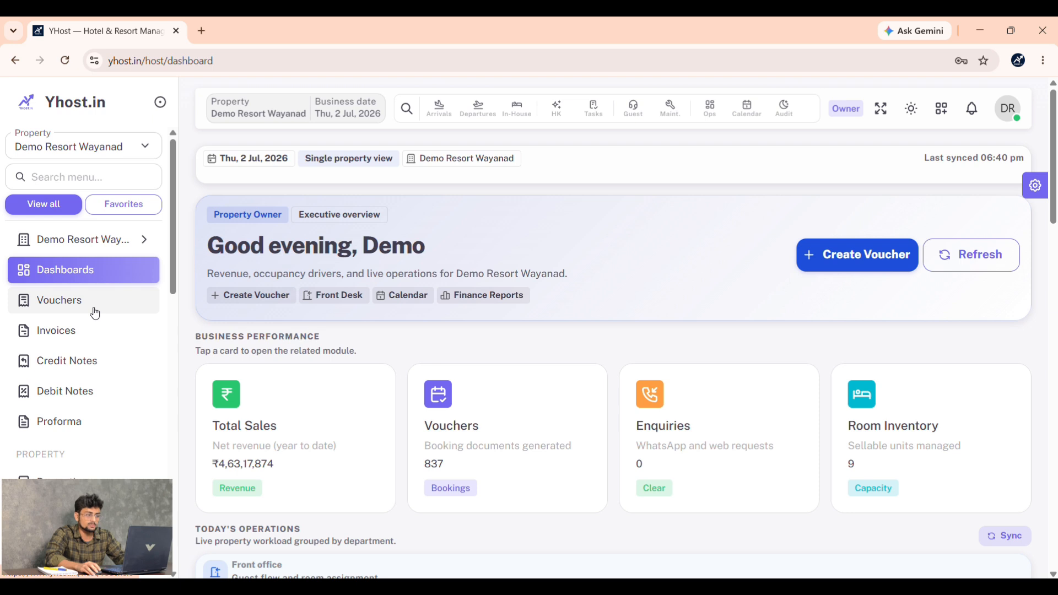
- Start a new booking voucher and enter the guest's name, phone number and place
left_click(847, 265)
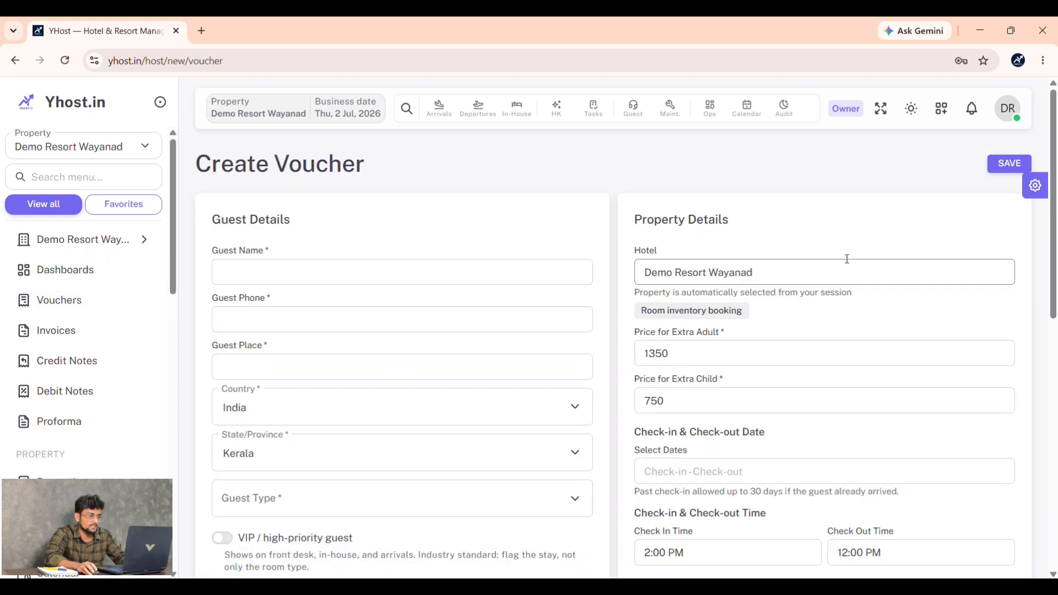
scroll(442, 208, "down", 1)
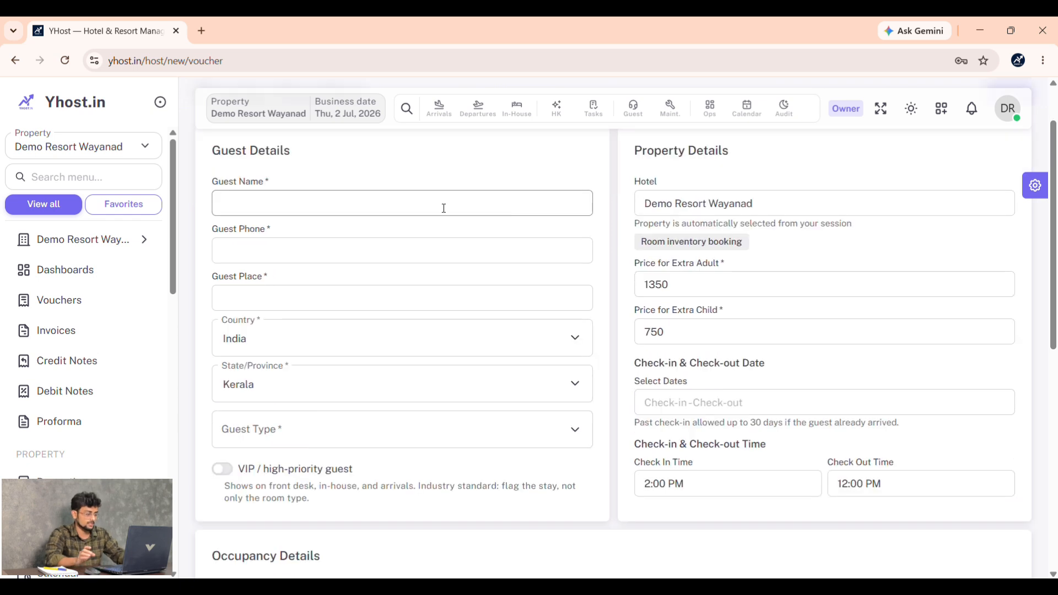
left_click(444, 208)
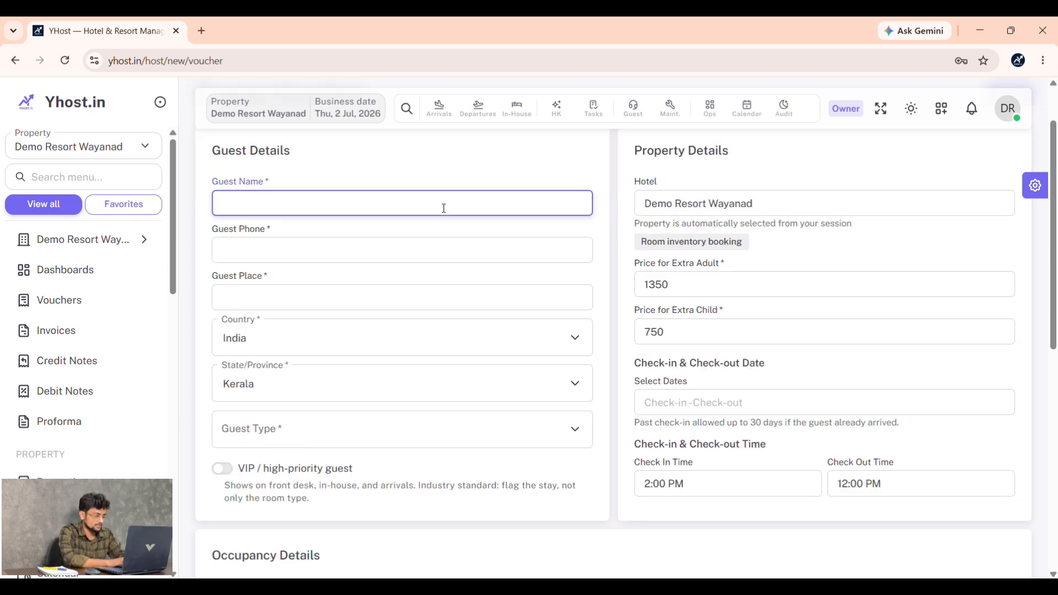
type("mr x")
key("Tab")
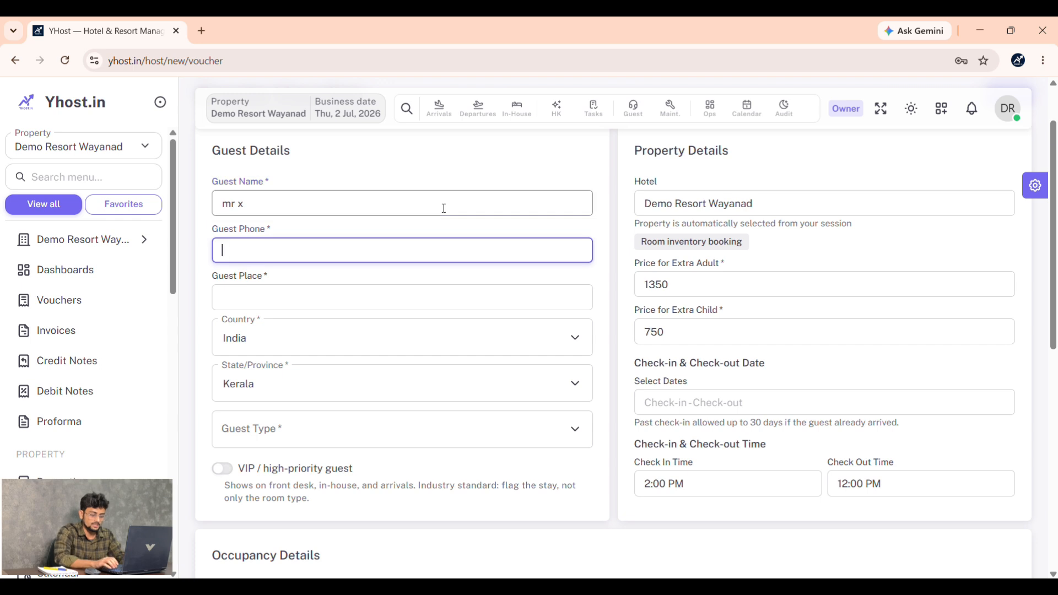
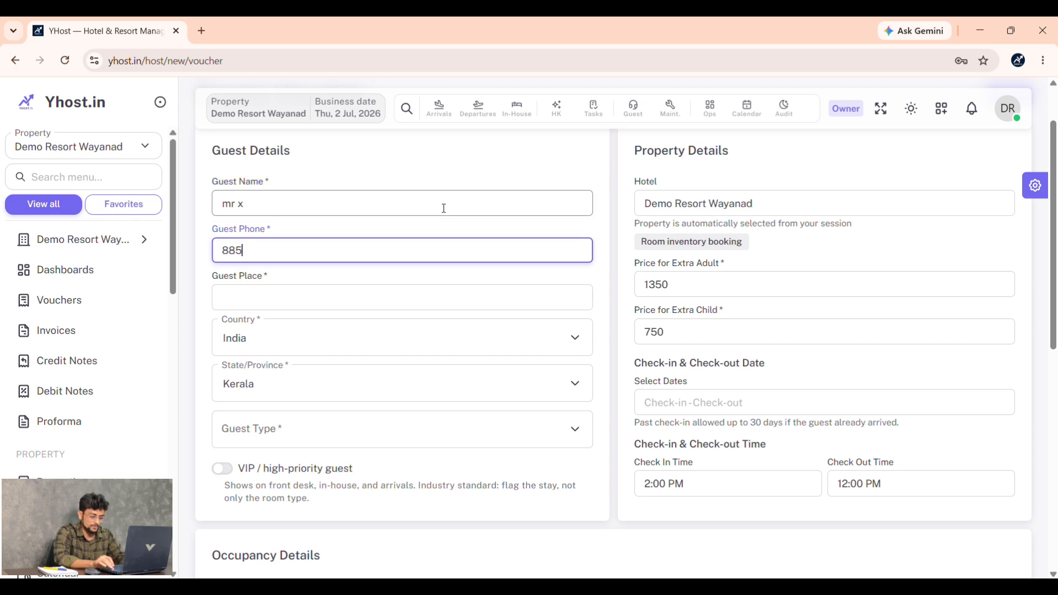
key("Tab")
type("kozhikode")
key("Tab")
key("Tab")
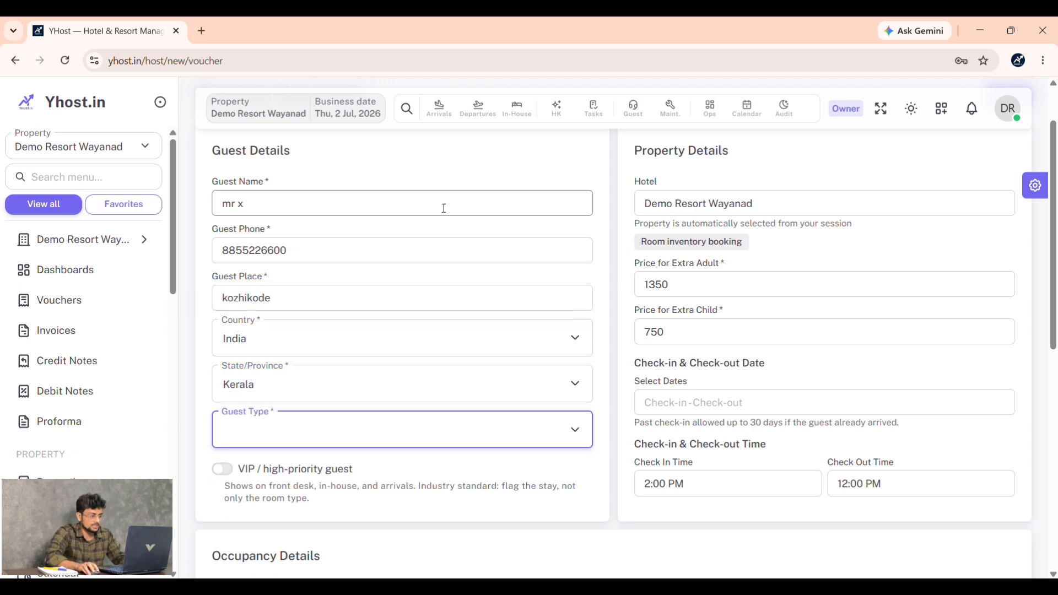
- Set the guest type to Couple and flag the guest as VIP with High priority
left_click(372, 440)
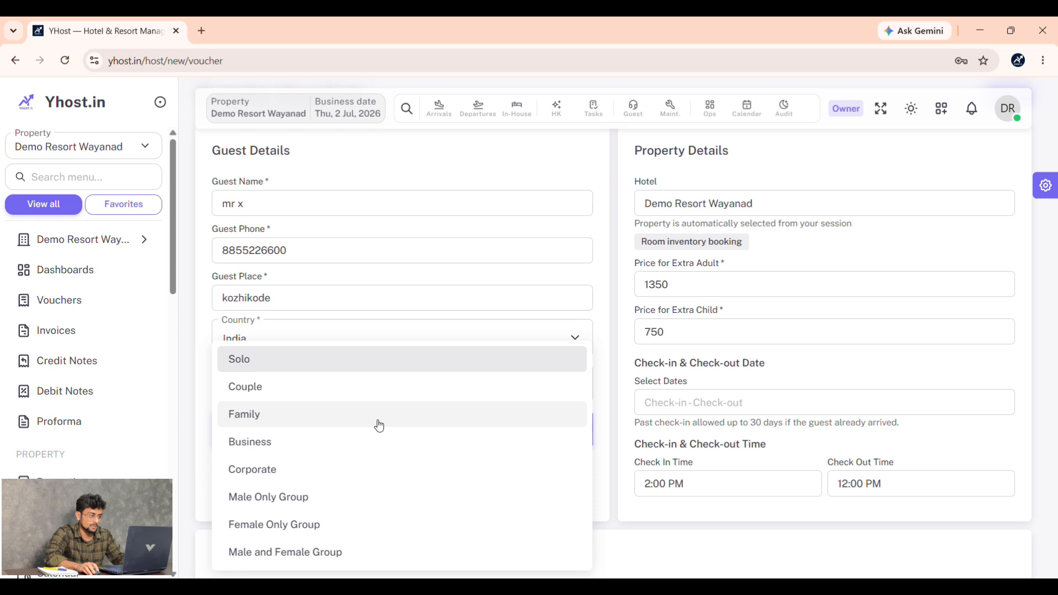
left_click(383, 392)
scroll(413, 347, "down", 3)
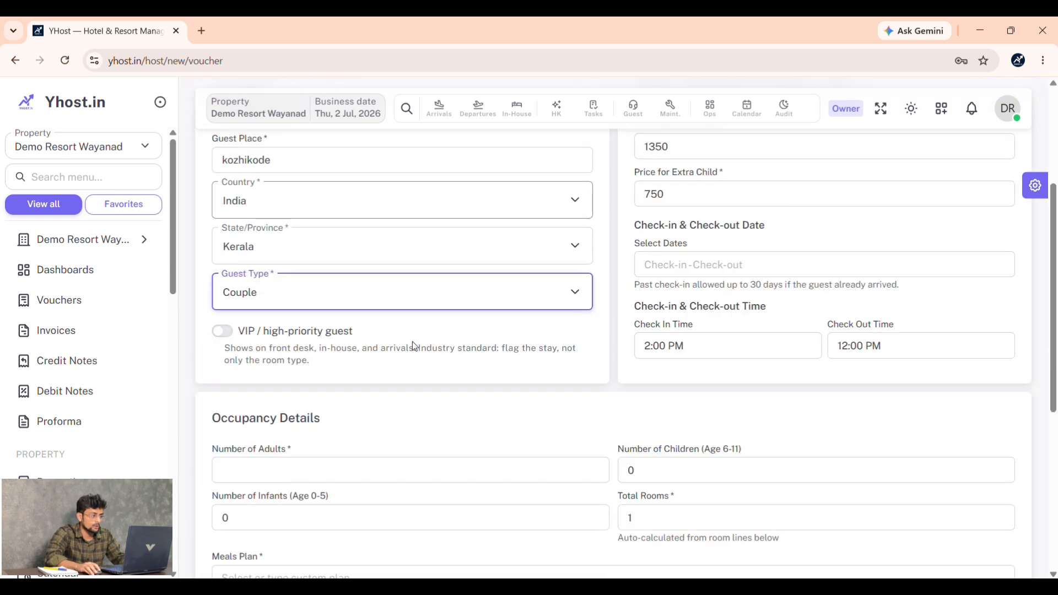
left_click(222, 331)
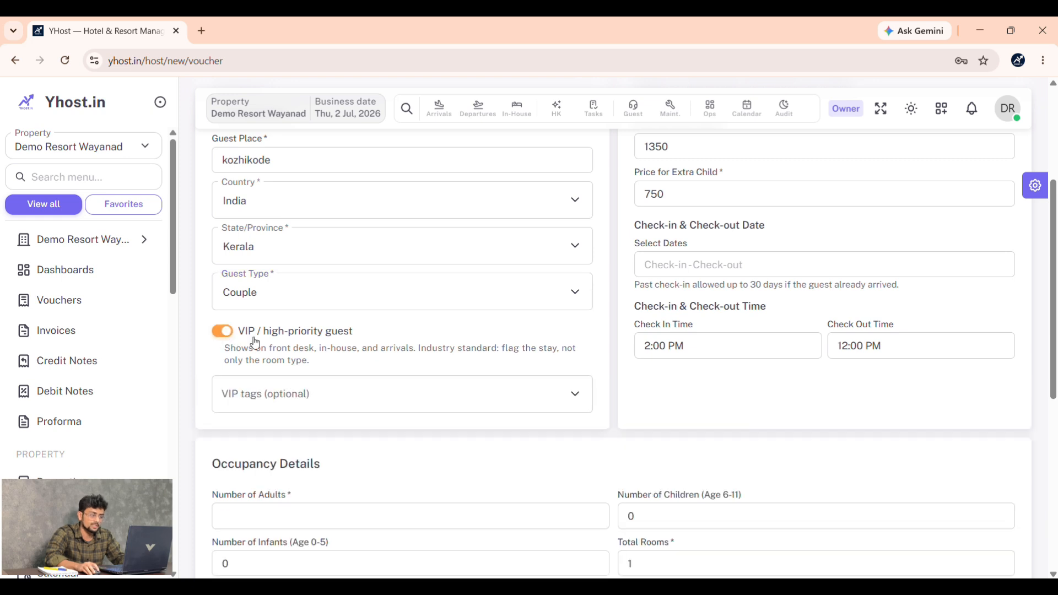
left_click(456, 400)
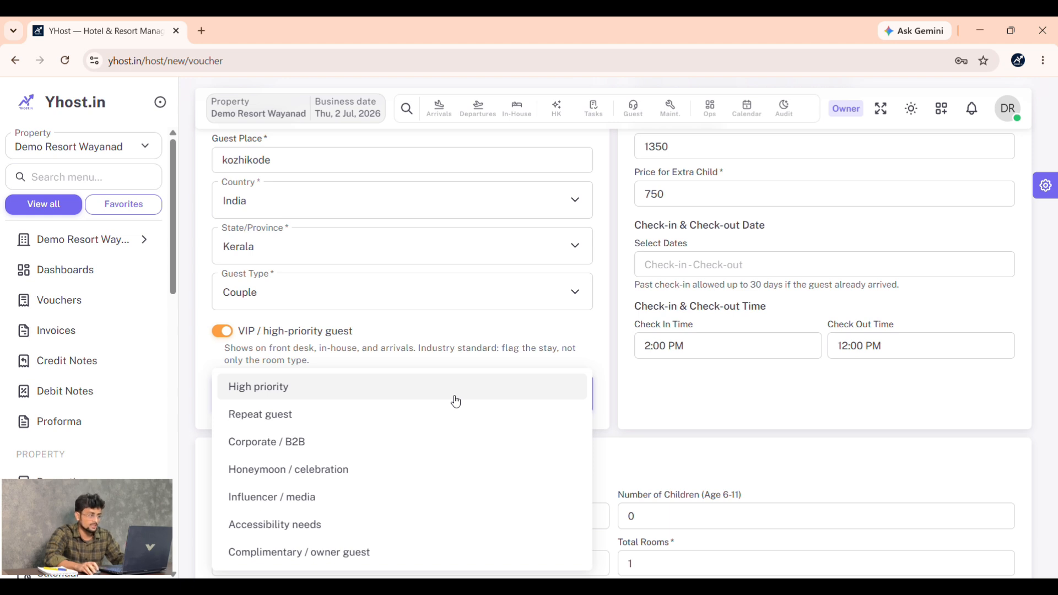
left_click(456, 402)
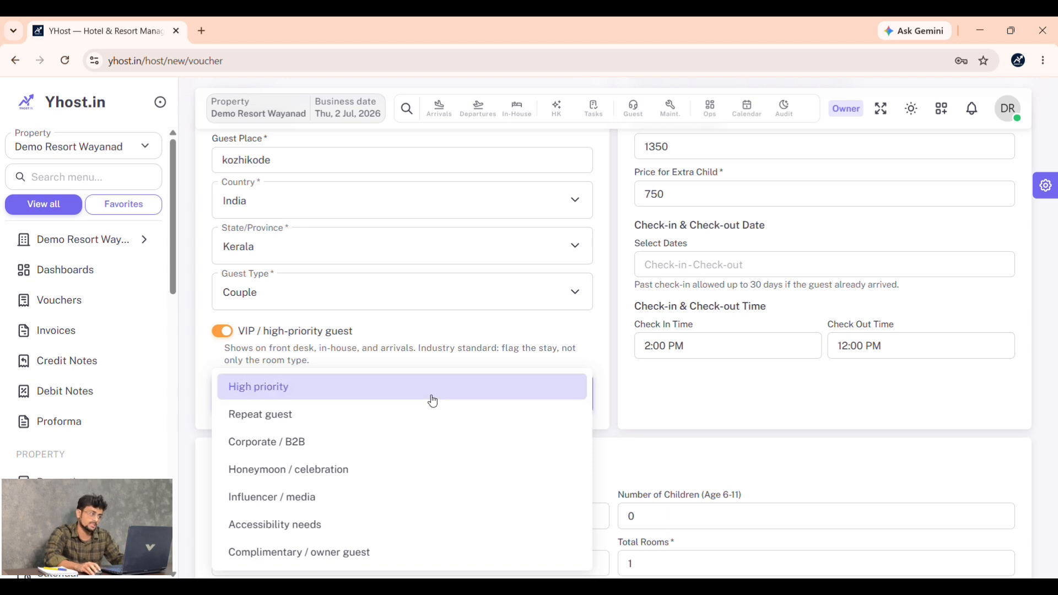
left_click(205, 358)
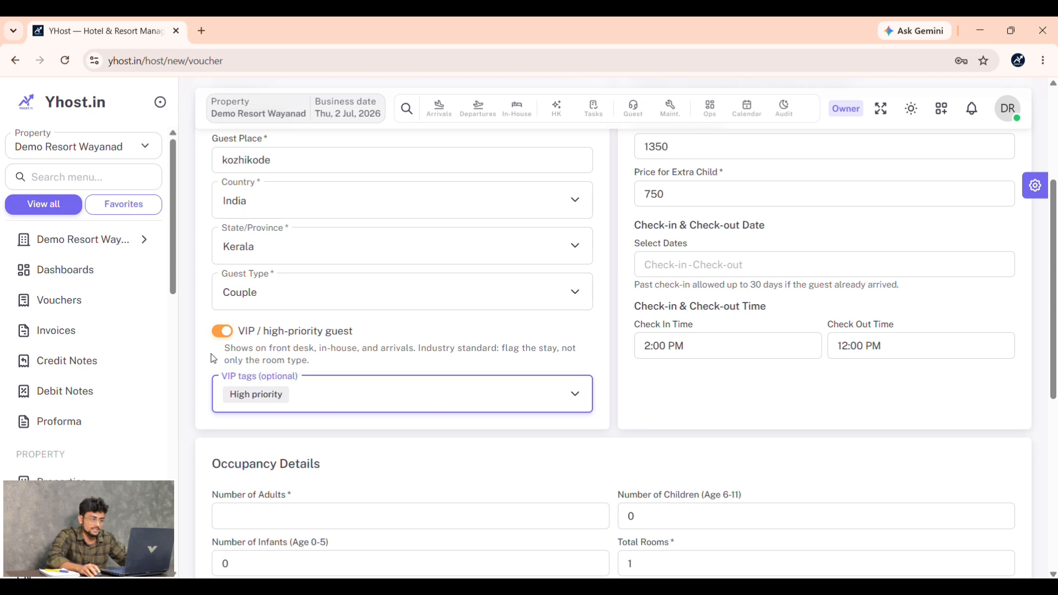
- Set the stay dates to check-in 2 July and check-out 3 July 2026
scroll(632, 289, "up", 4)
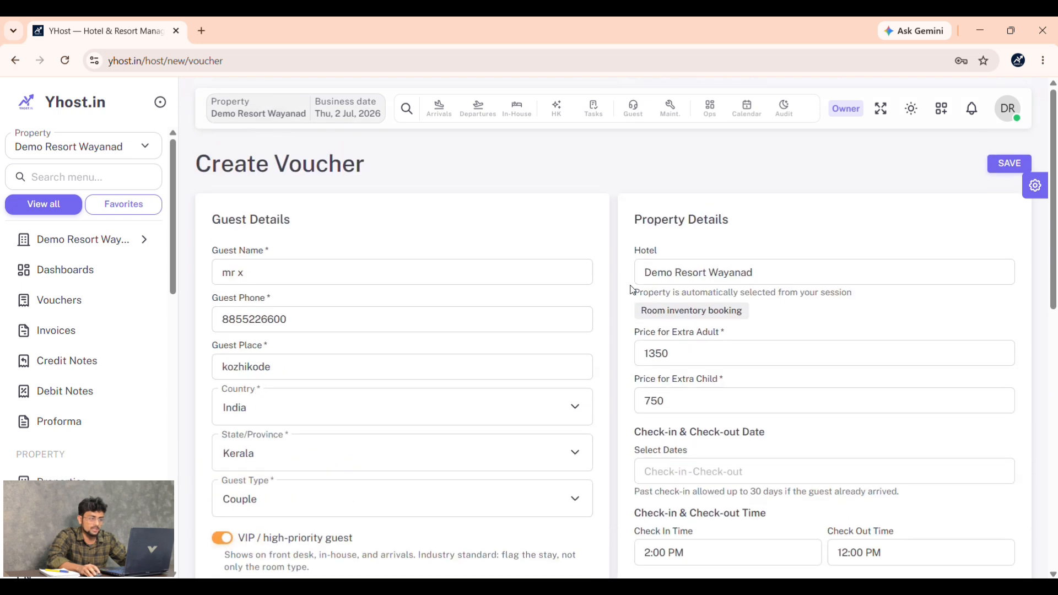
scroll(632, 289, "down", 3)
left_click(719, 334)
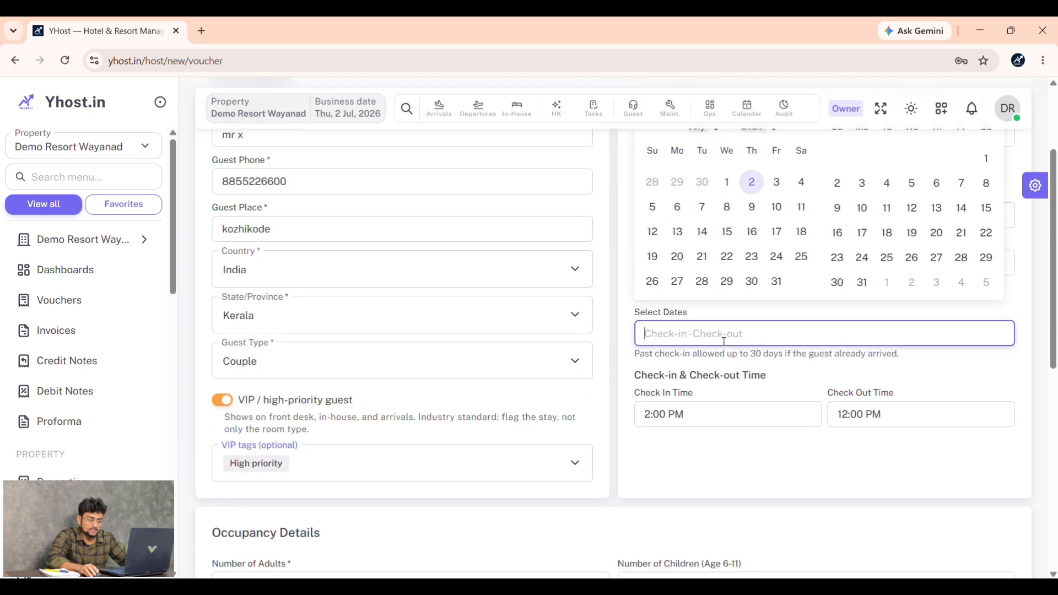
left_click(751, 184)
left_click(776, 182)
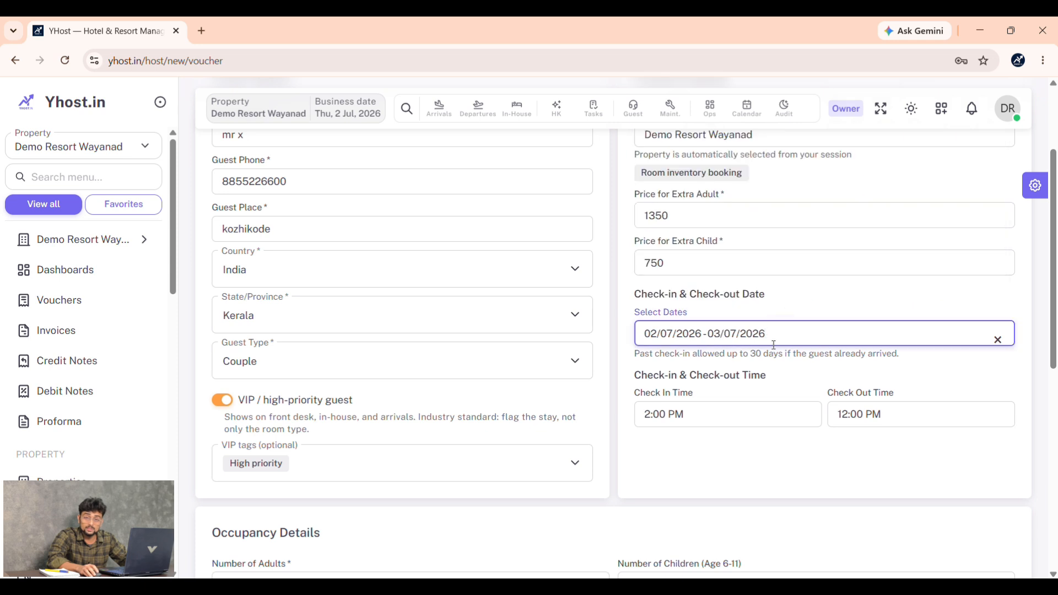
- Enter 2 as the number of adults, leaving children and infants at 0
scroll(774, 350, "down", 3)
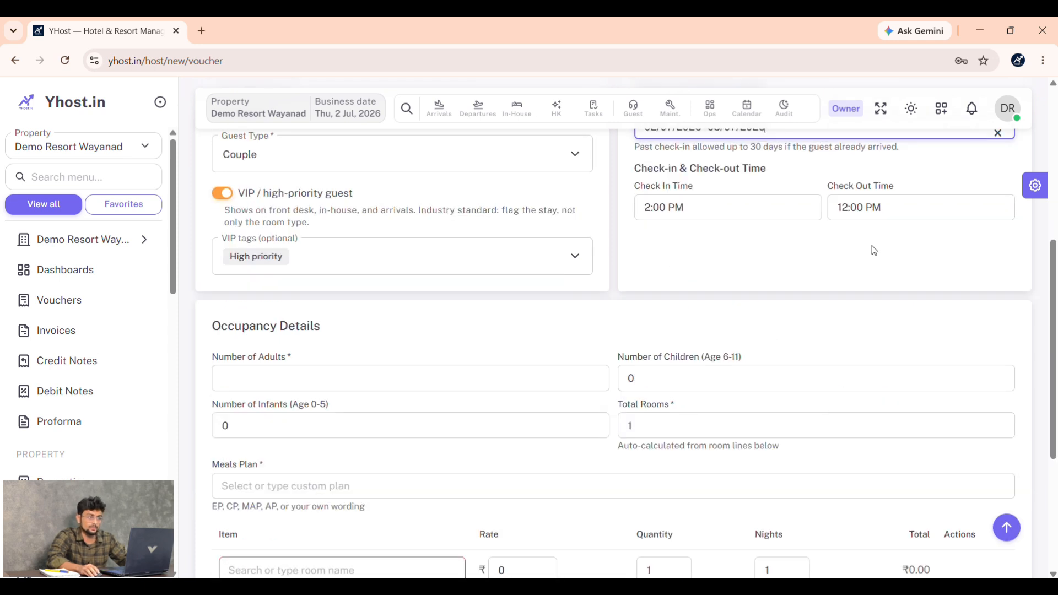
scroll(598, 295, "down", 2)
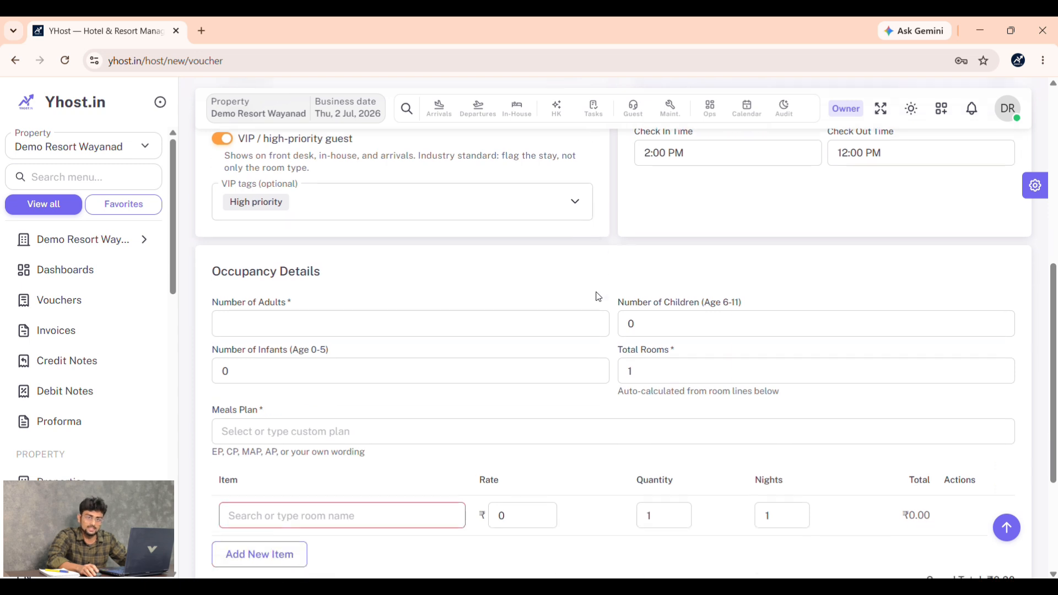
scroll(598, 297, "up", 6)
scroll(598, 297, "up", 1)
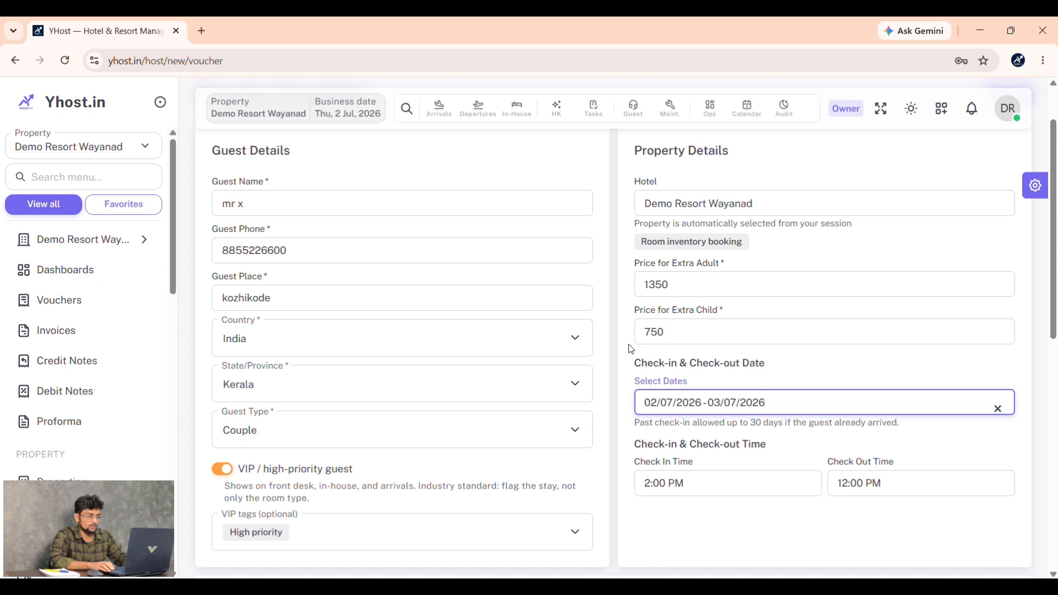
scroll(609, 350, "down", 6)
left_click(396, 312)
type("2")
key("Tab")
key("Tab")
key("Tab")
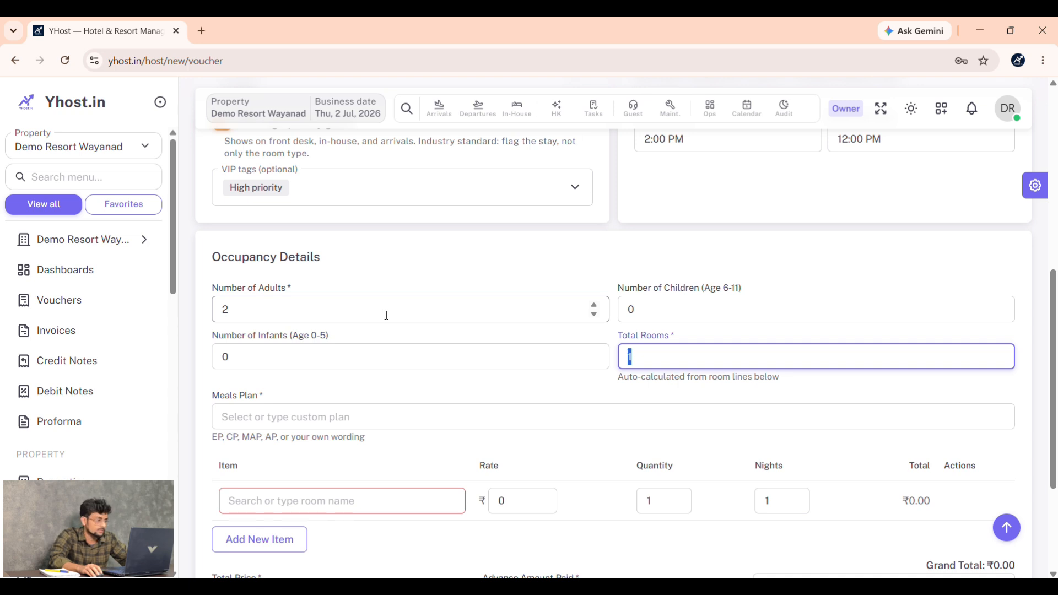
scroll(386, 315, "down", 3)
left_click(382, 282)
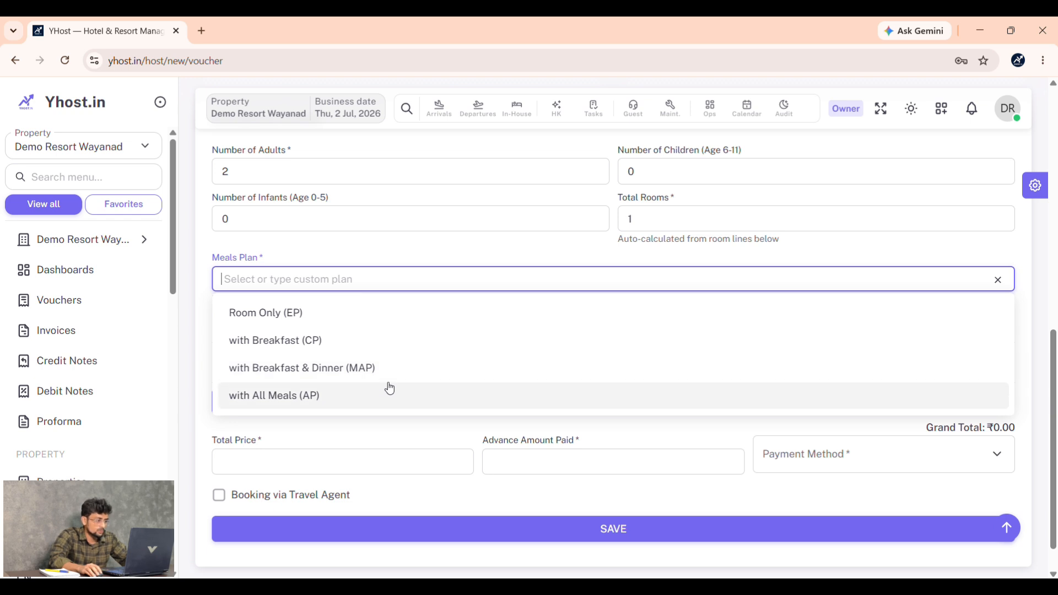
- Choose the with Breakfast (CP) meal plan and book the 1BH private pool villa at 12500
left_click(396, 340)
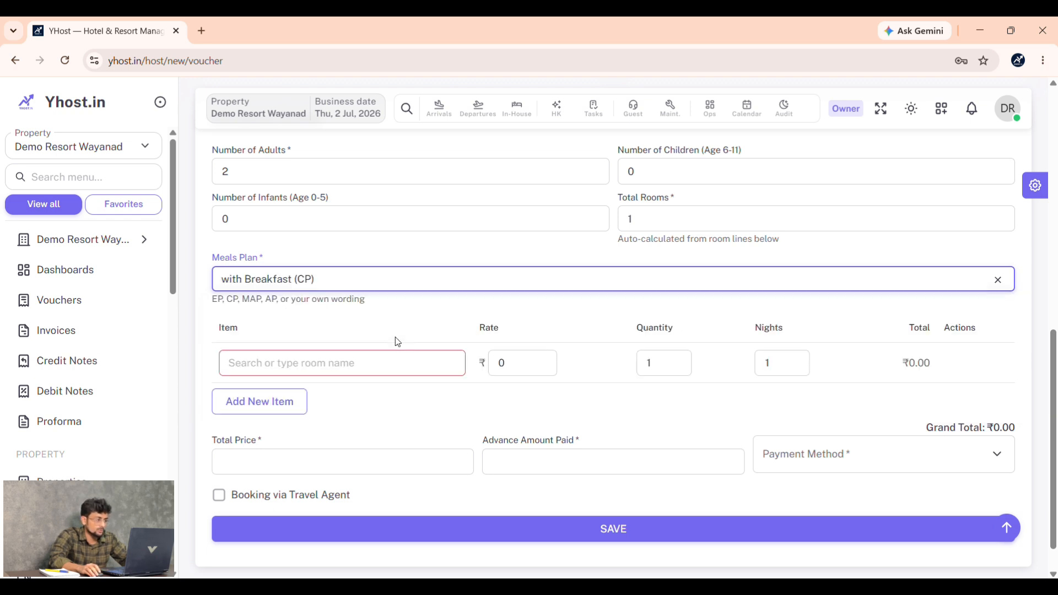
left_click(389, 358)
scroll(383, 358, "down", 1)
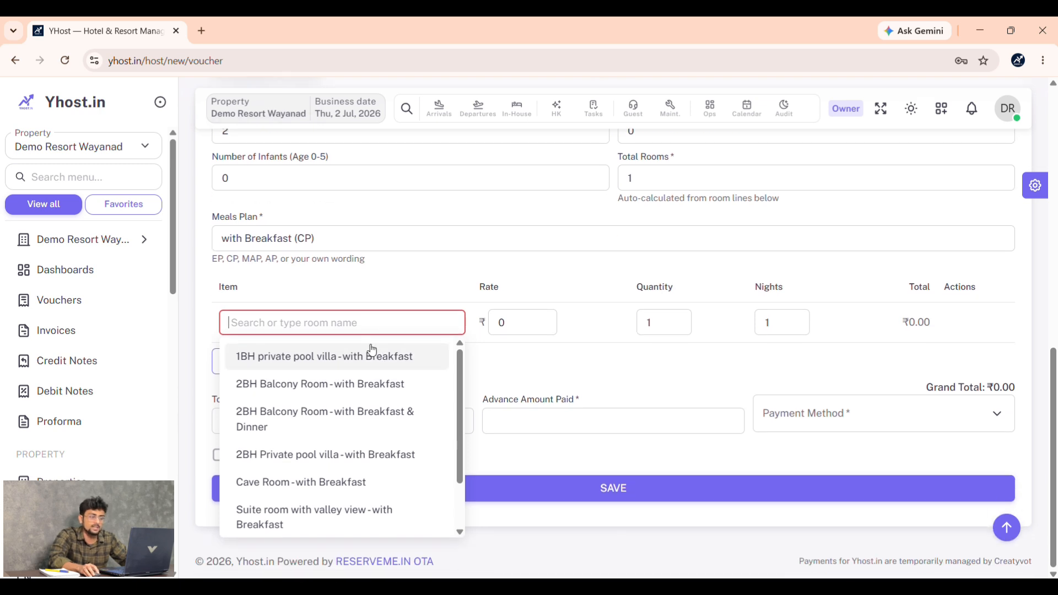
left_click(372, 356)
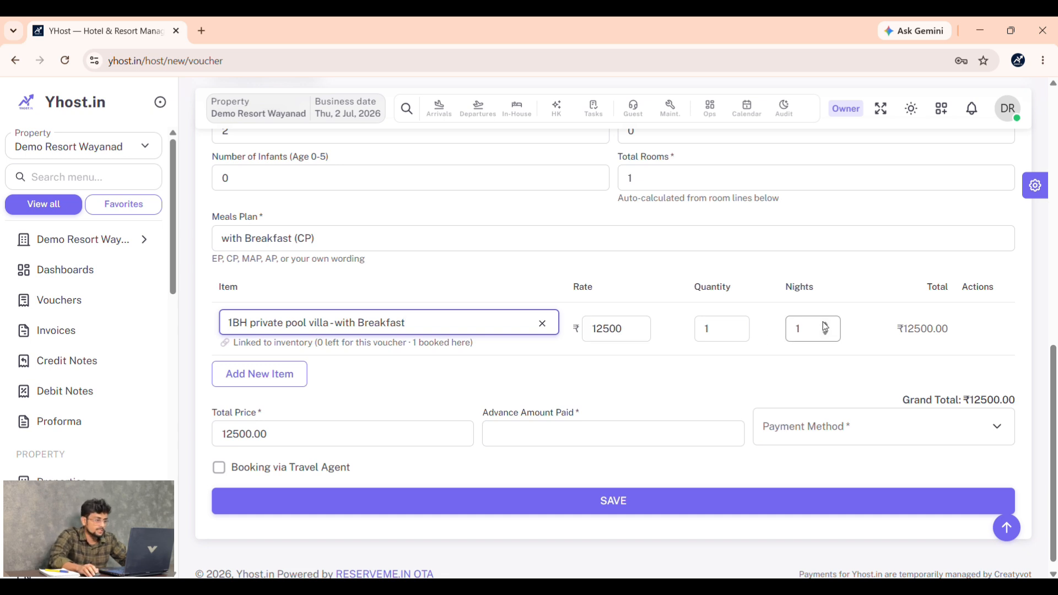
- Record a 5000 advance payment made by UPI
scroll(551, 418, "down", 1)
left_click(551, 418)
type("5")
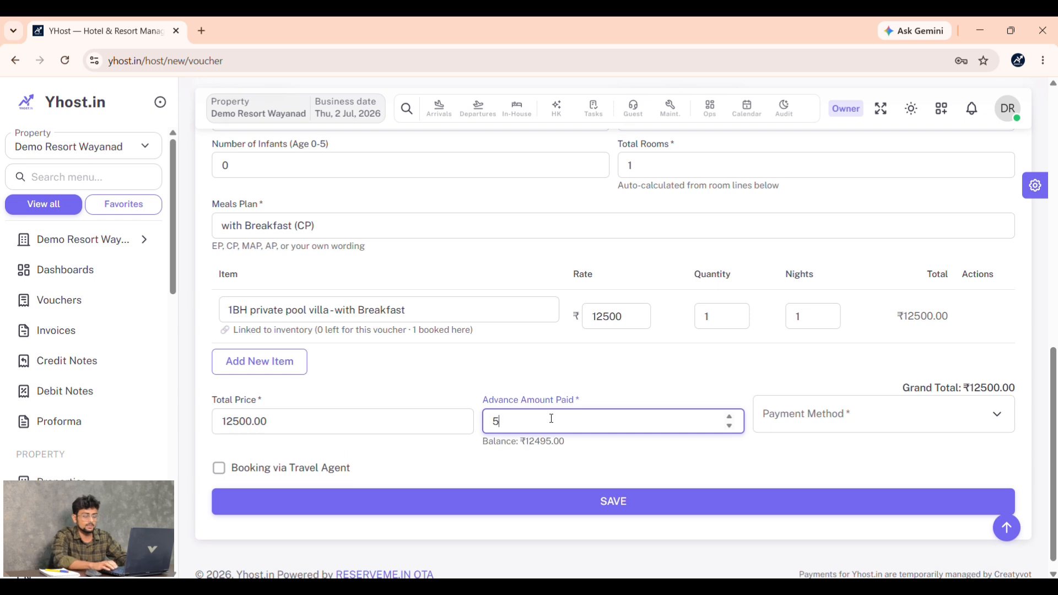
type("000")
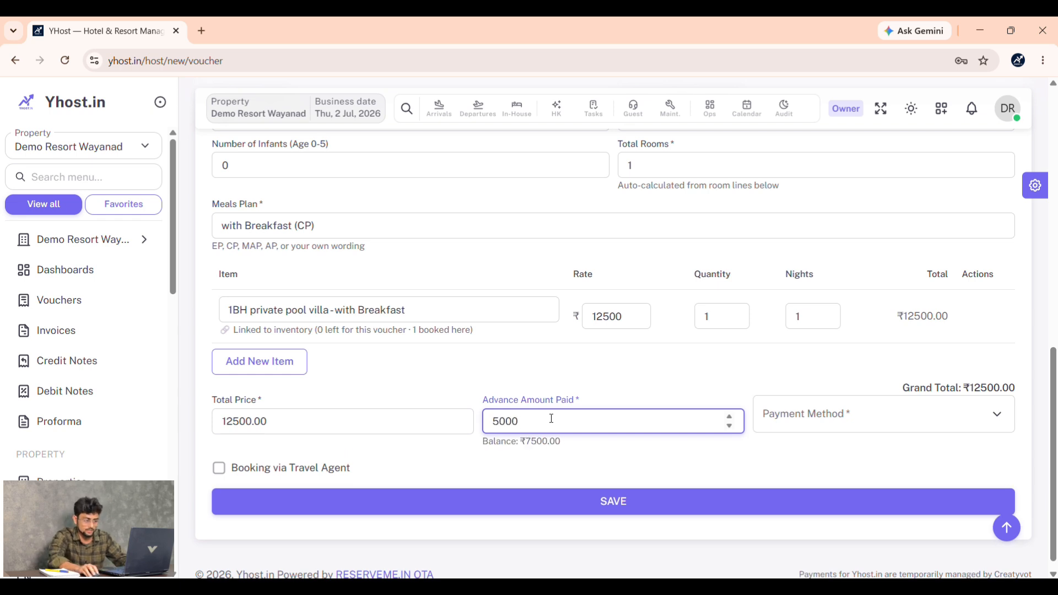
left_click(888, 422)
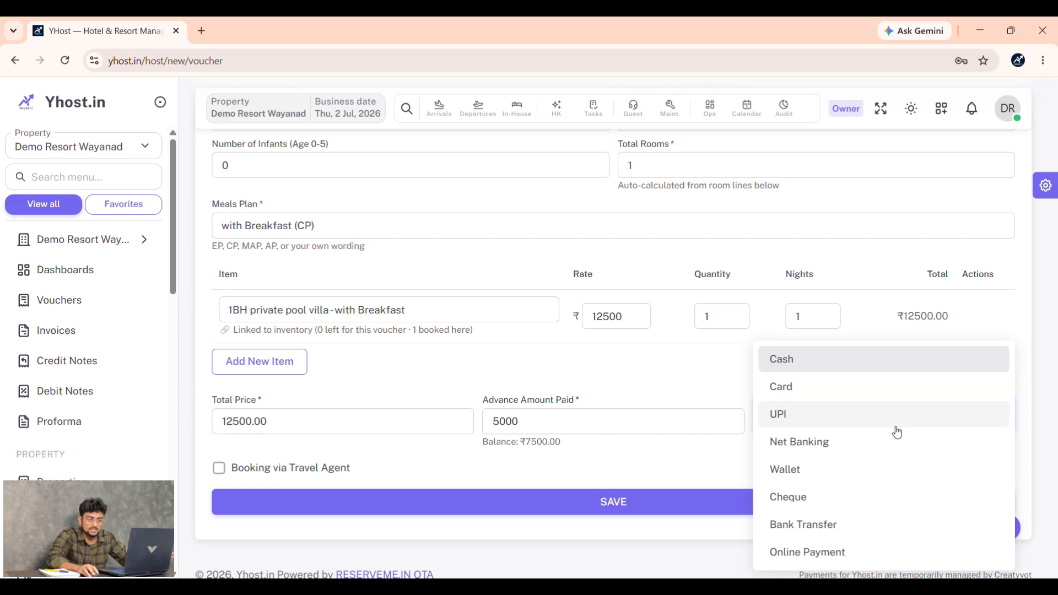
left_click(897, 422)
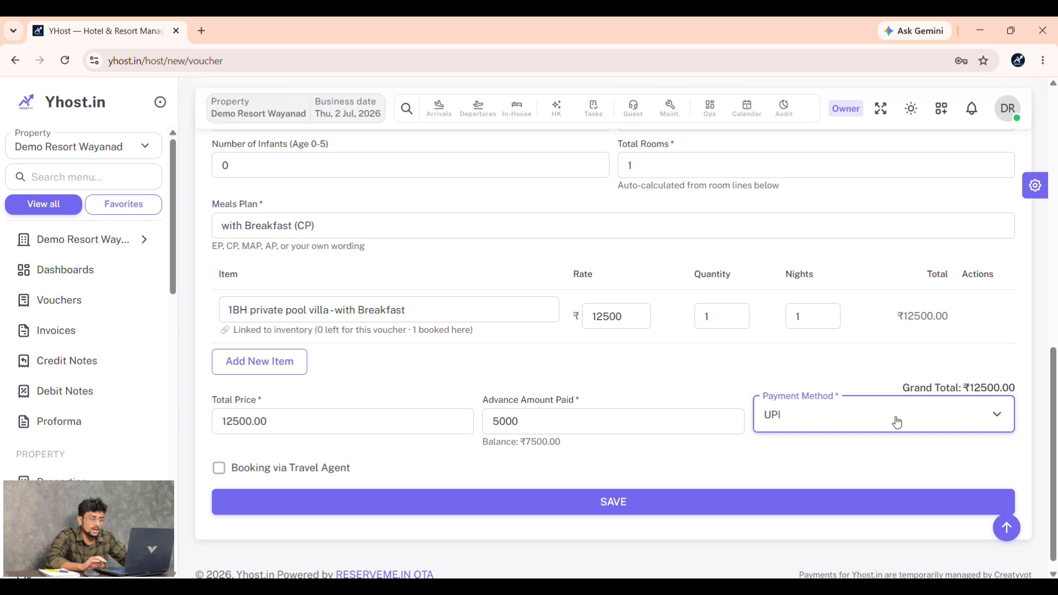
- Leave Booking via Travel Agent unticked and save the voucher as a direct booking
scroll(272, 411, "down", 1)
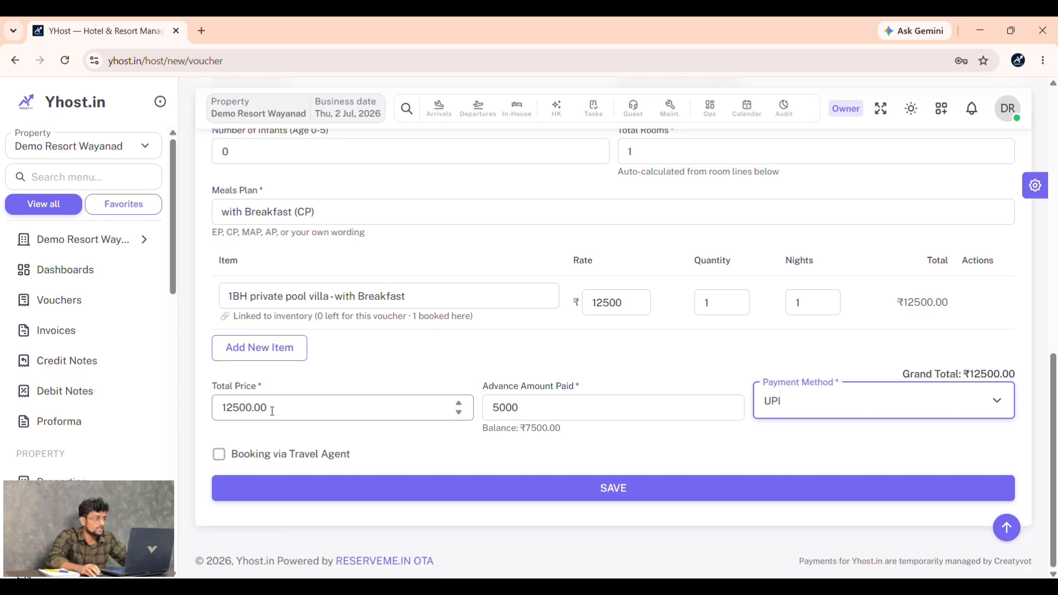
left_click(288, 461)
left_click(325, 498)
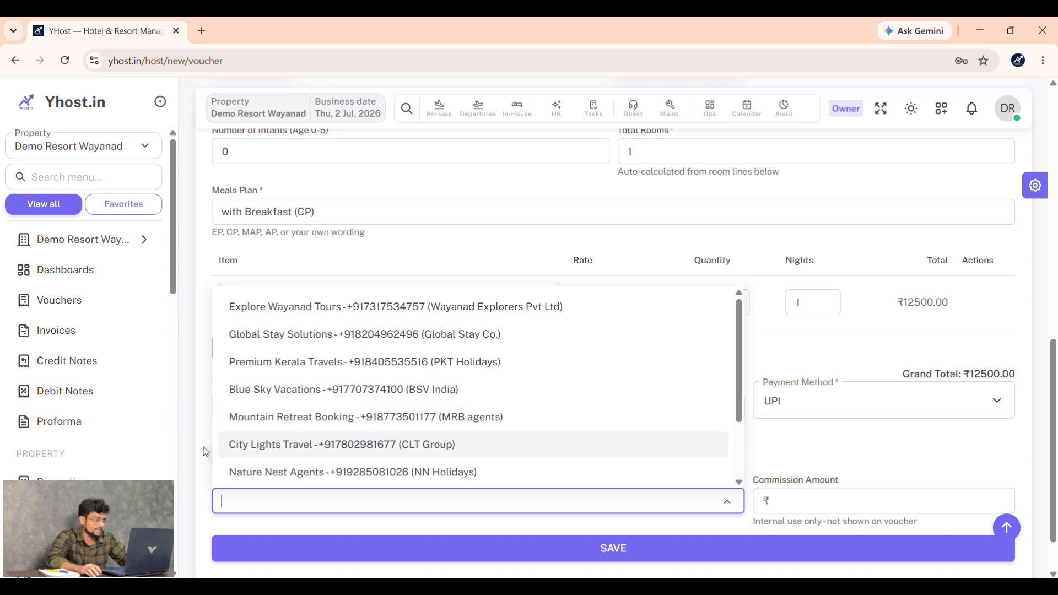
left_click(198, 370)
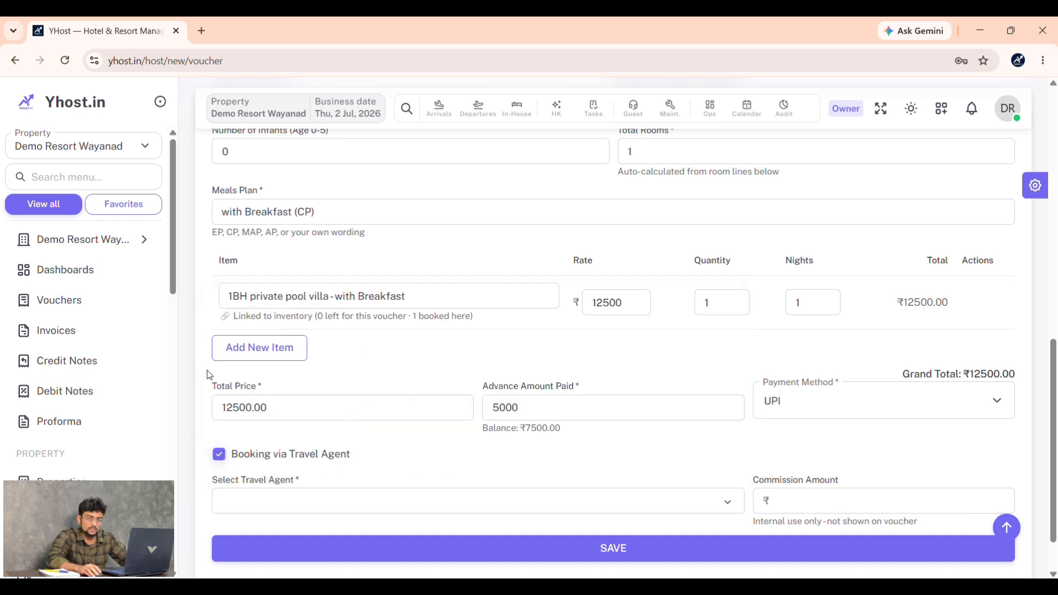
left_click(219, 454)
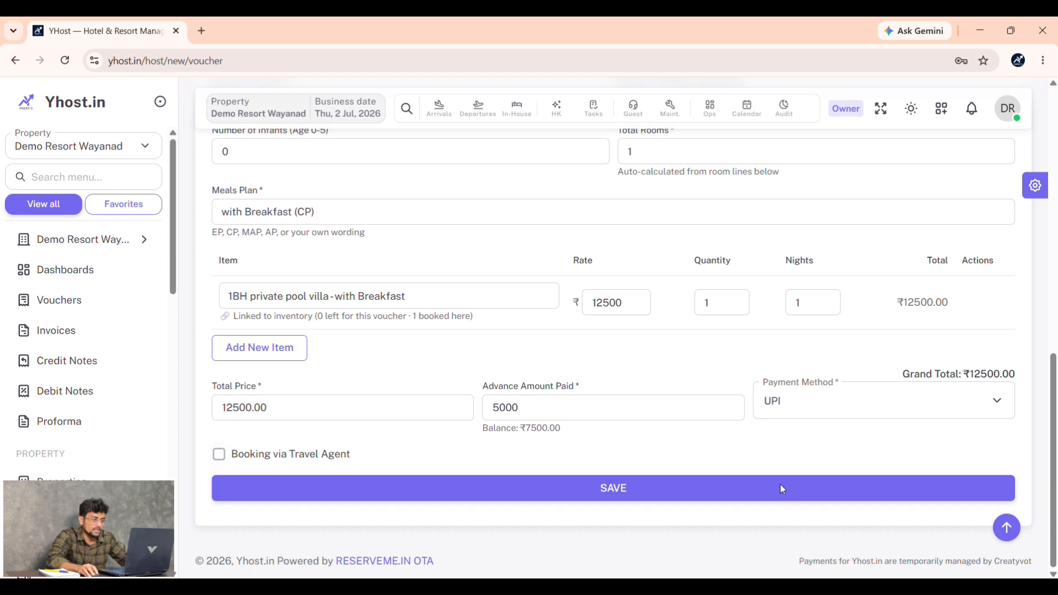
left_click(793, 489)
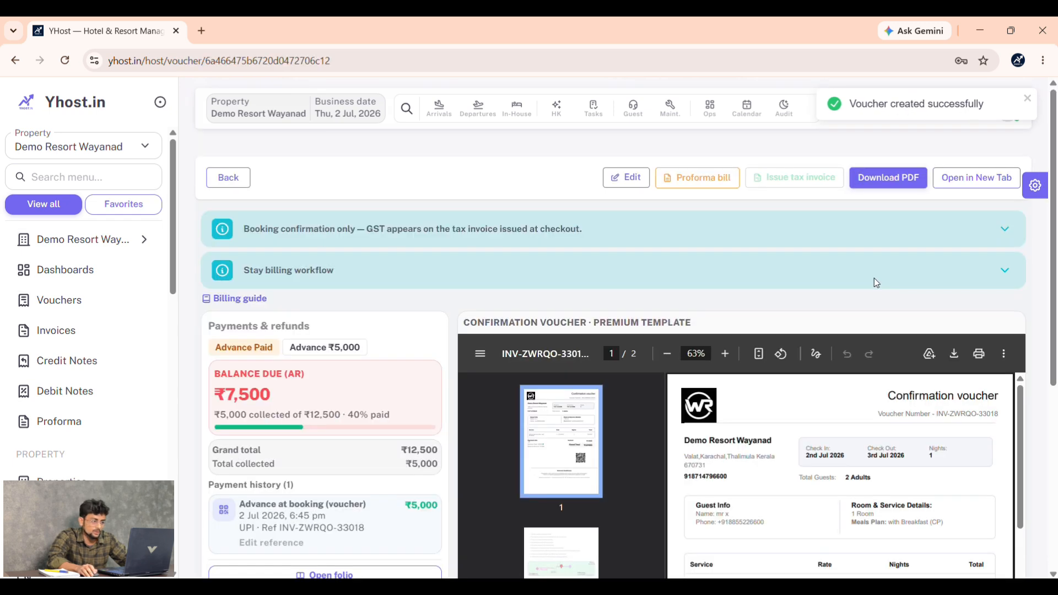
scroll(876, 282, "down", 4)
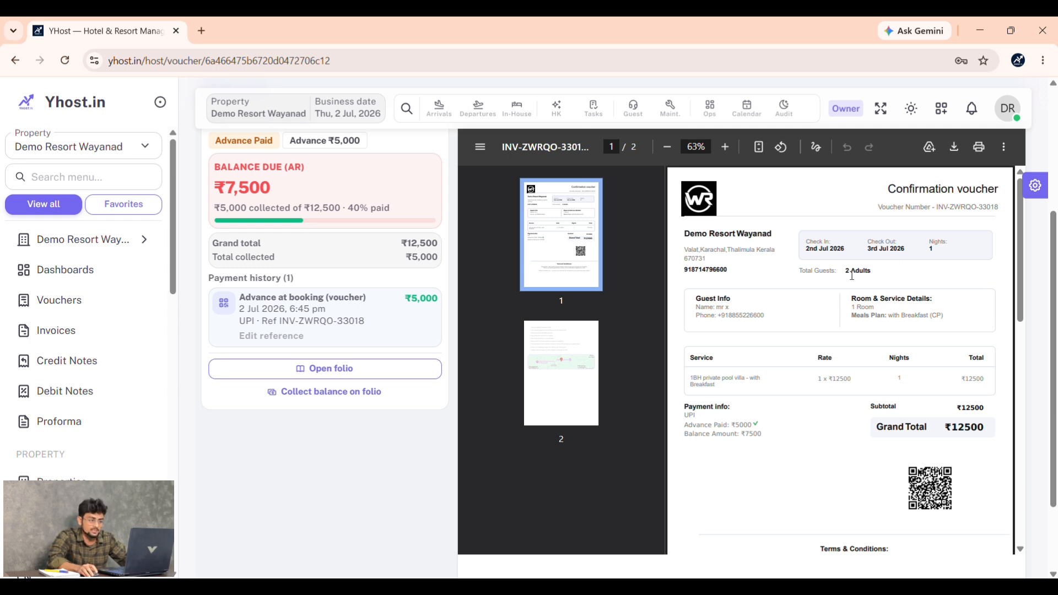
scroll(793, 322, "down", 1)
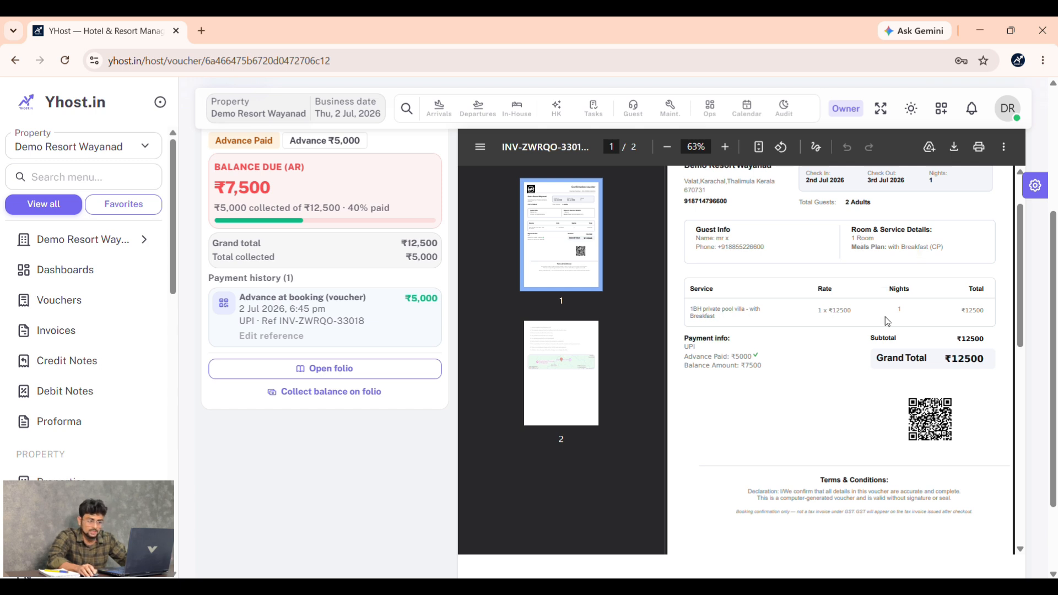
scroll(751, 295, "down", 1)
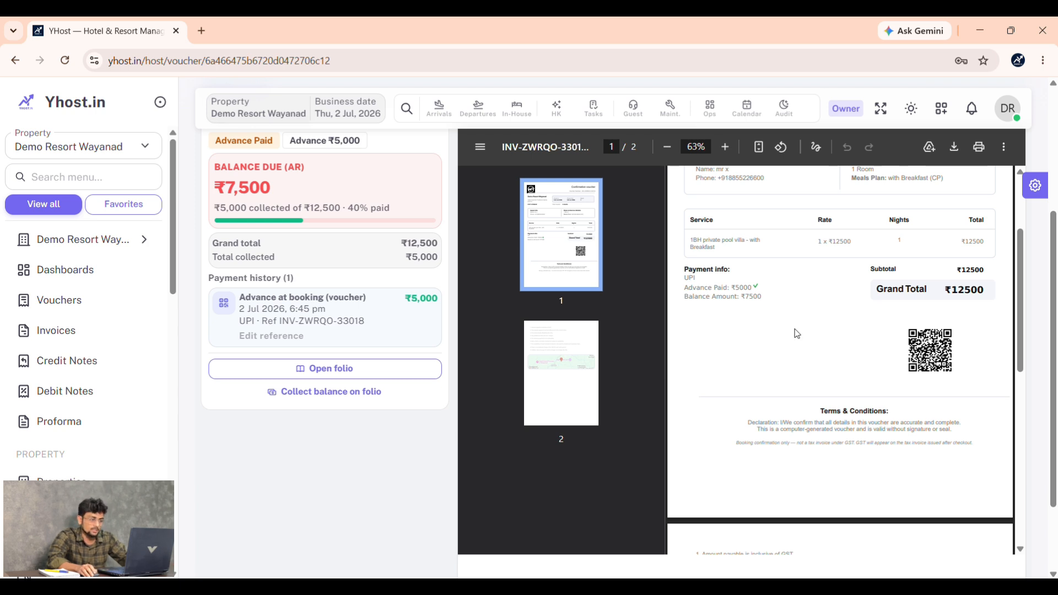
scroll(796, 333, "down", 3)
scroll(797, 334, "up", 4)
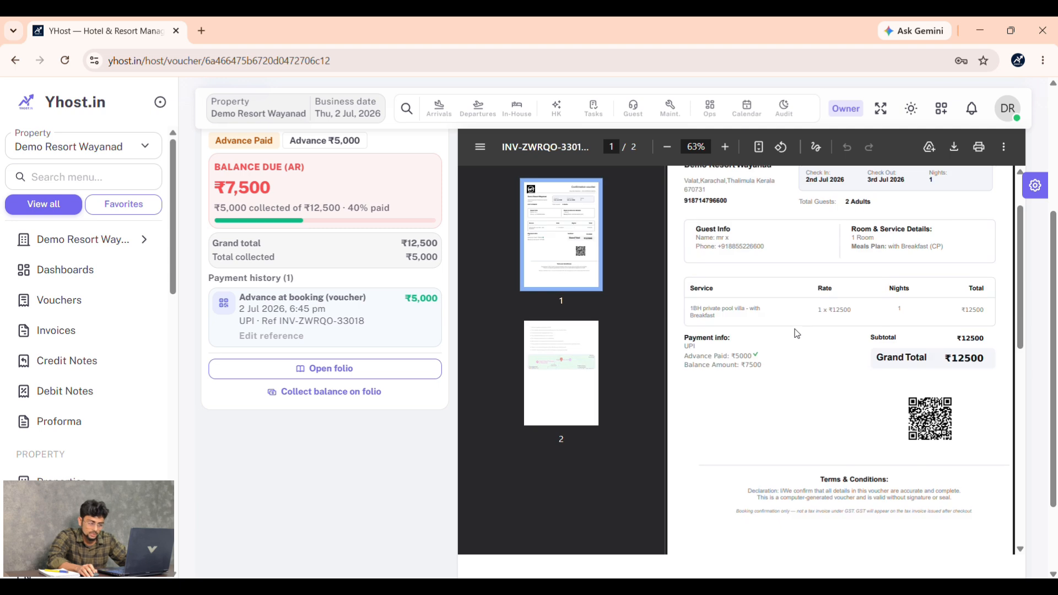
scroll(796, 336, "down", 7)
scroll(804, 395, "up", 2)
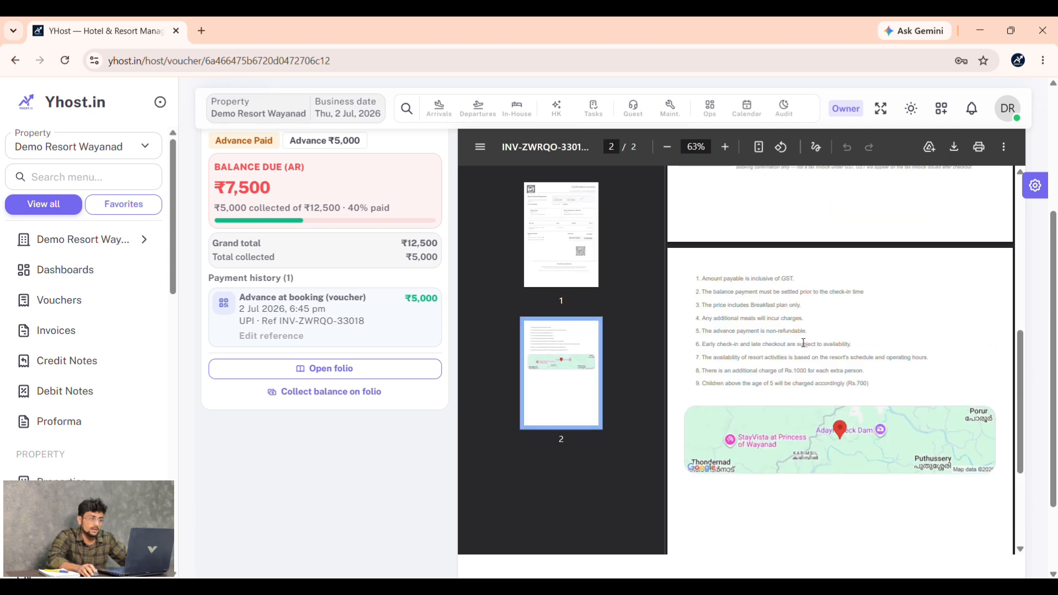
scroll(872, 346, "up", 3)
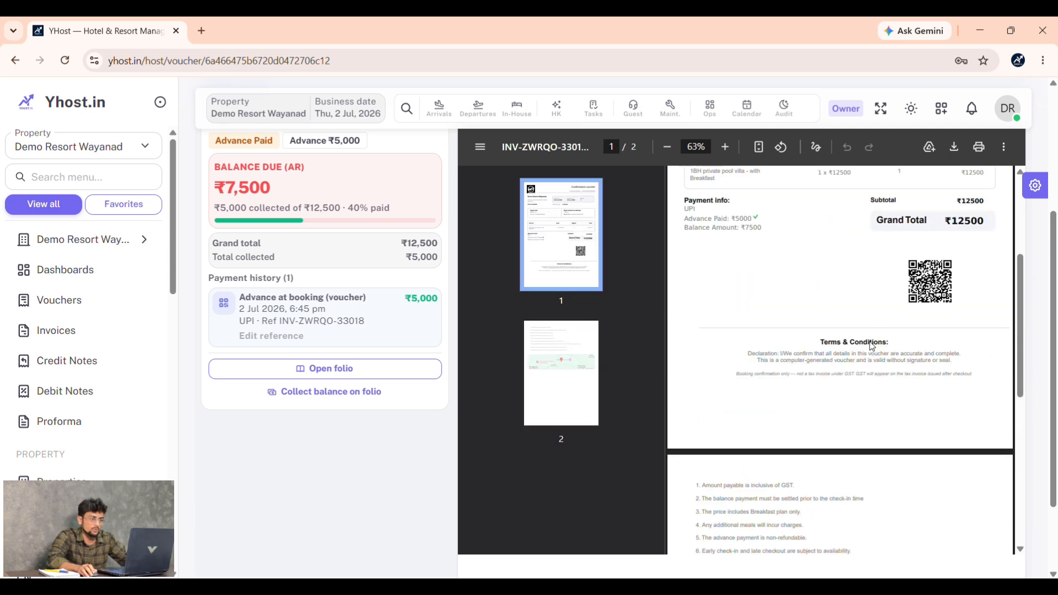
scroll(871, 345, "down", 4)
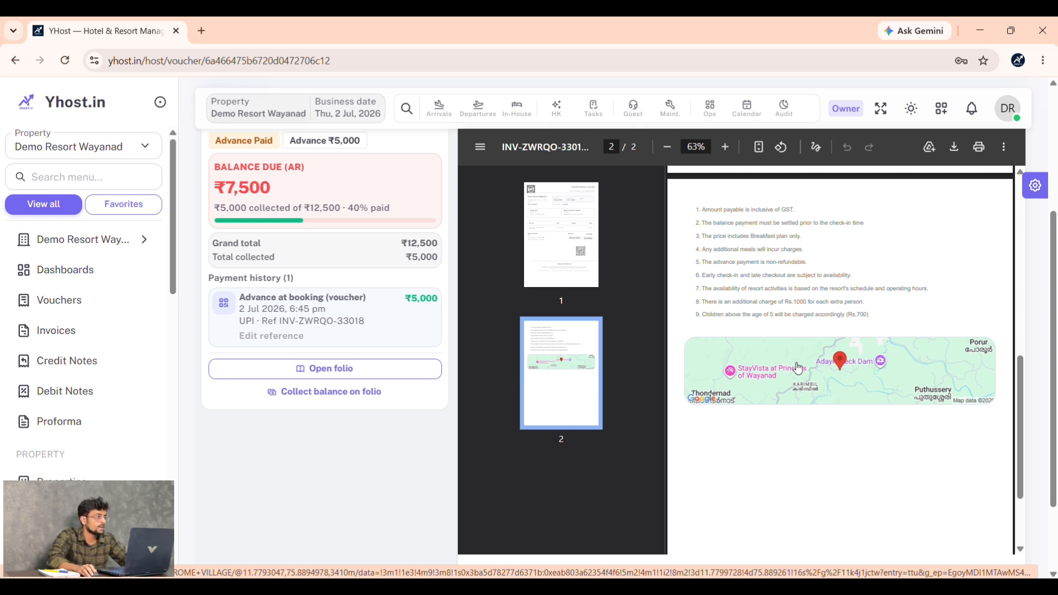
scroll(798, 368, "up", 4)
scroll(224, 341, "up", 3)
scroll(529, 335, "down", 2)
scroll(352, 314, "up", 3)
scroll(214, 286, "down", 3)
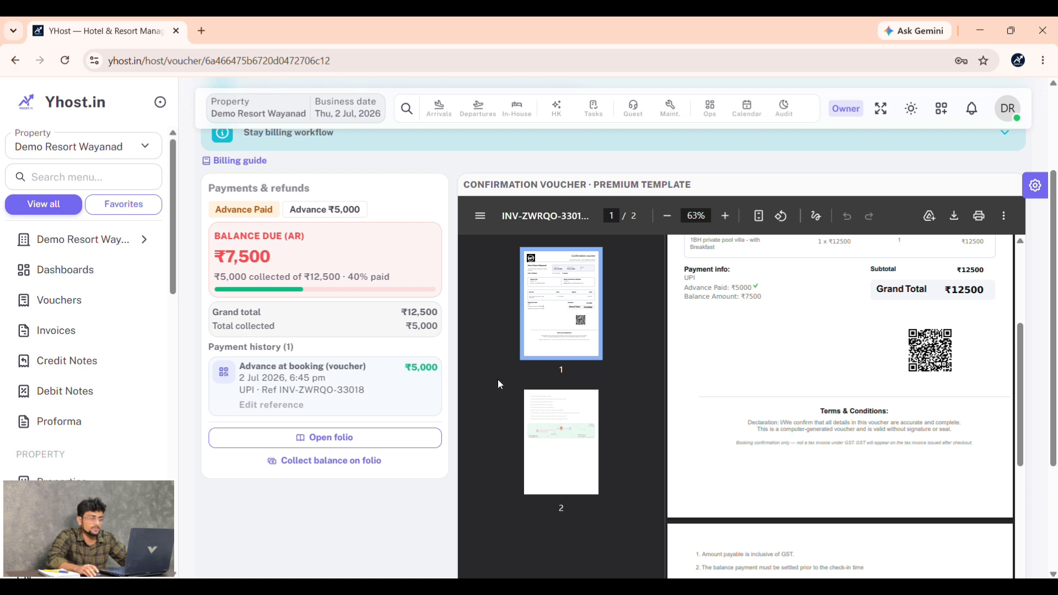
scroll(353, 374, "down", 1)
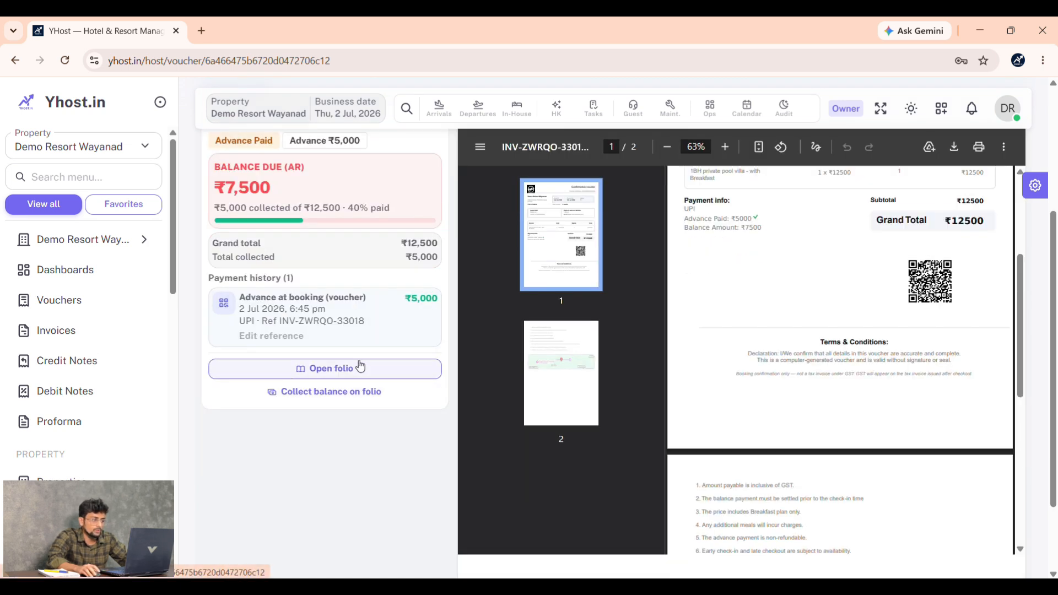
- Go to the frontdesk folio page for this booking
left_click(360, 368)
scroll(838, 339, "down", 2)
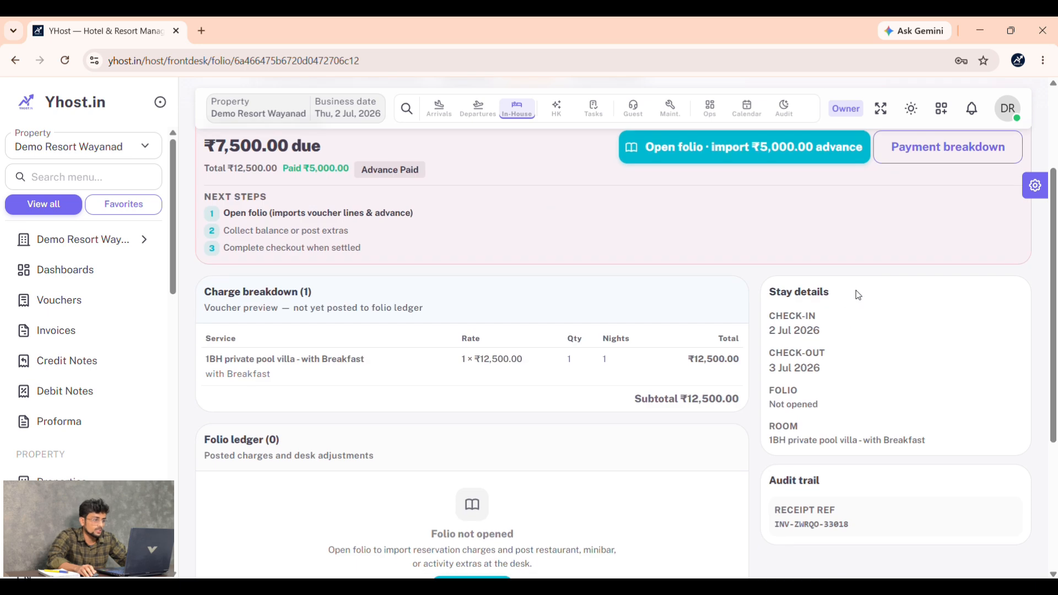
scroll(858, 296, "down", 4)
scroll(859, 358, "up", 6)
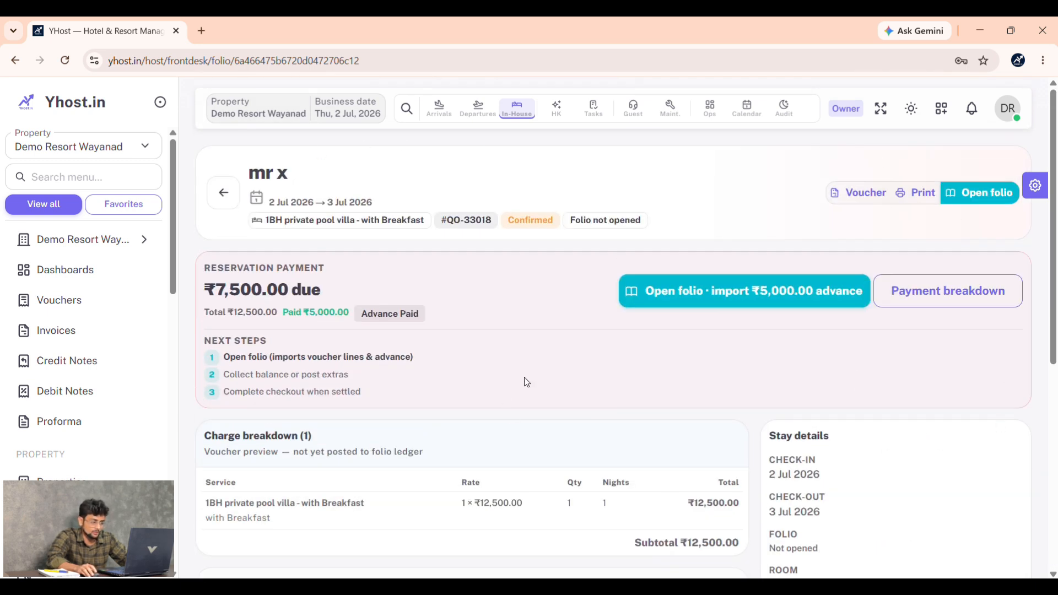
scroll(796, 391, "down", 1)
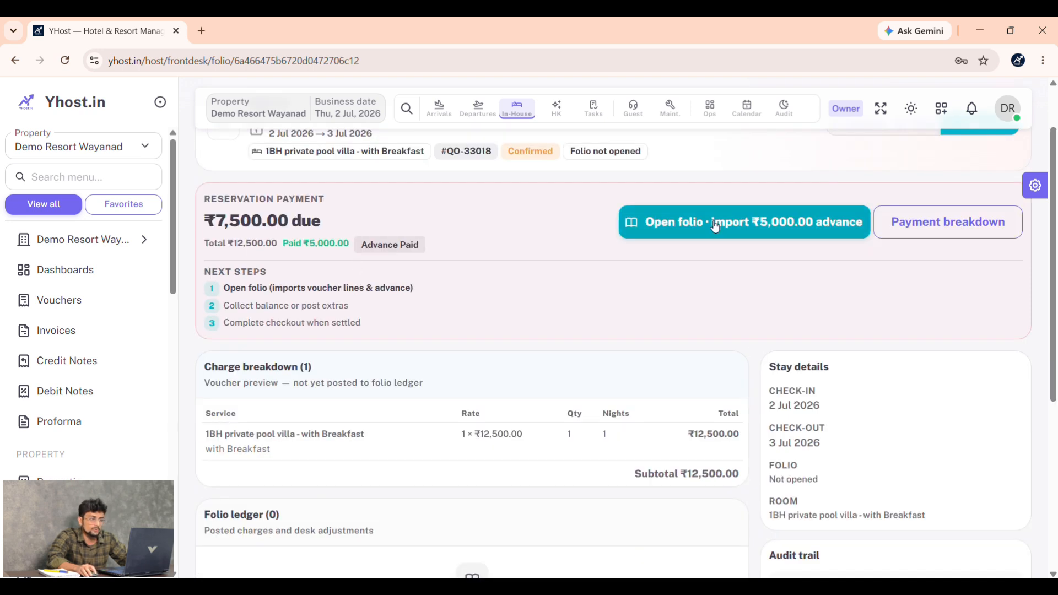
- Open the folio importing the ₹5,000 advance, leaving ₹7,500 balance due on the ₹12,500 charge
left_click(758, 229)
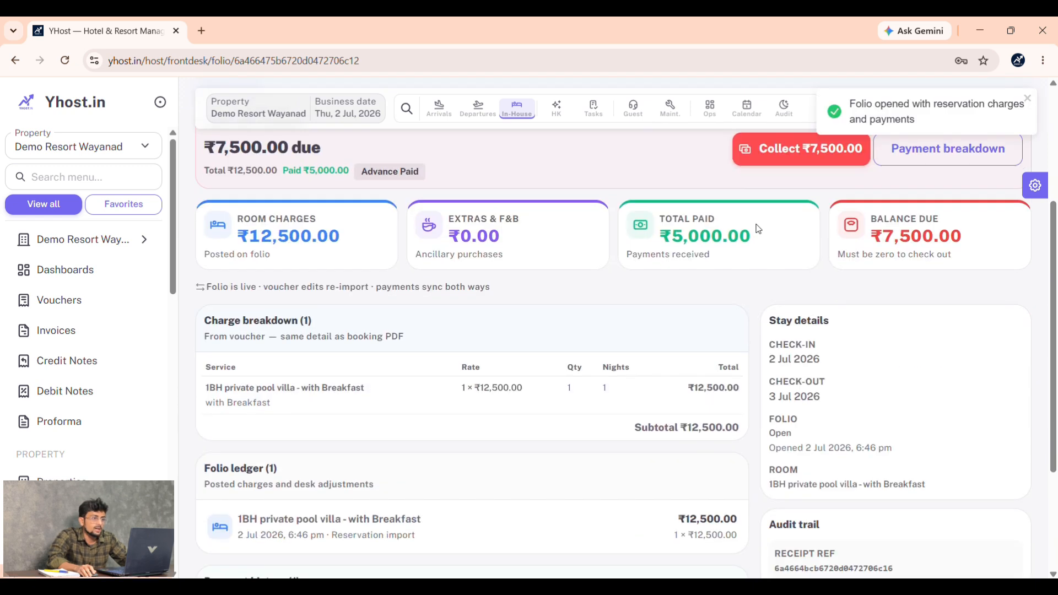
scroll(724, 356, "down", 6)
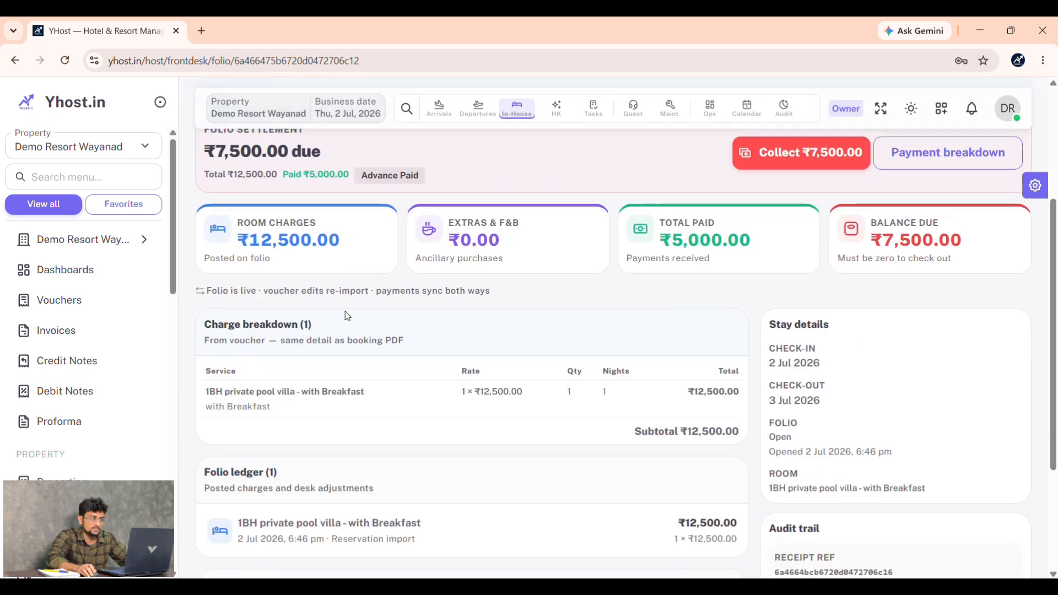
scroll(724, 357, "up", 6)
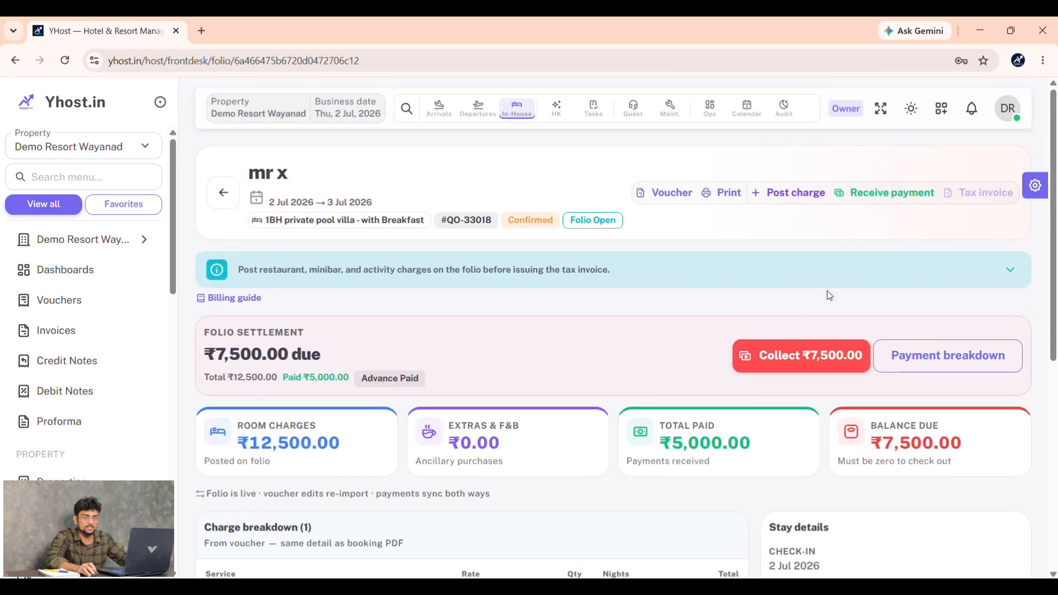
scroll(853, 301, "down", 2)
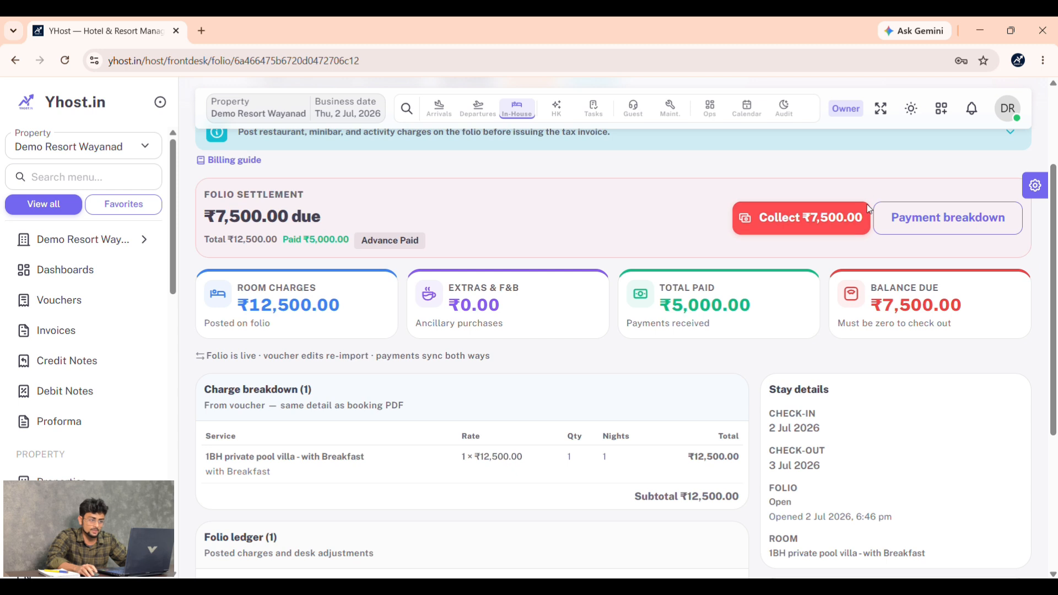
scroll(703, 367, "down", 1)
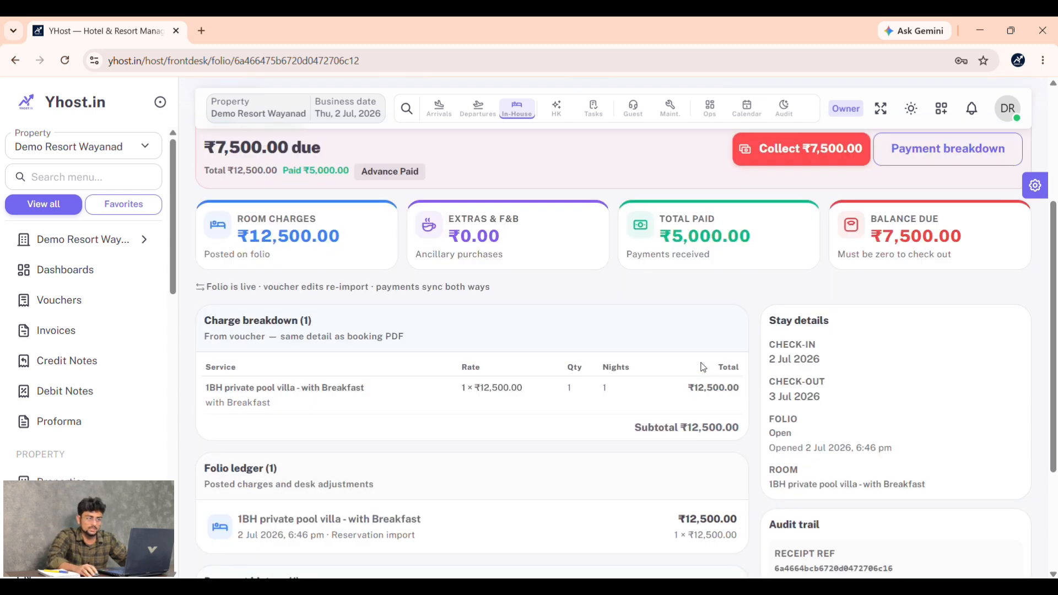
left_click(804, 160)
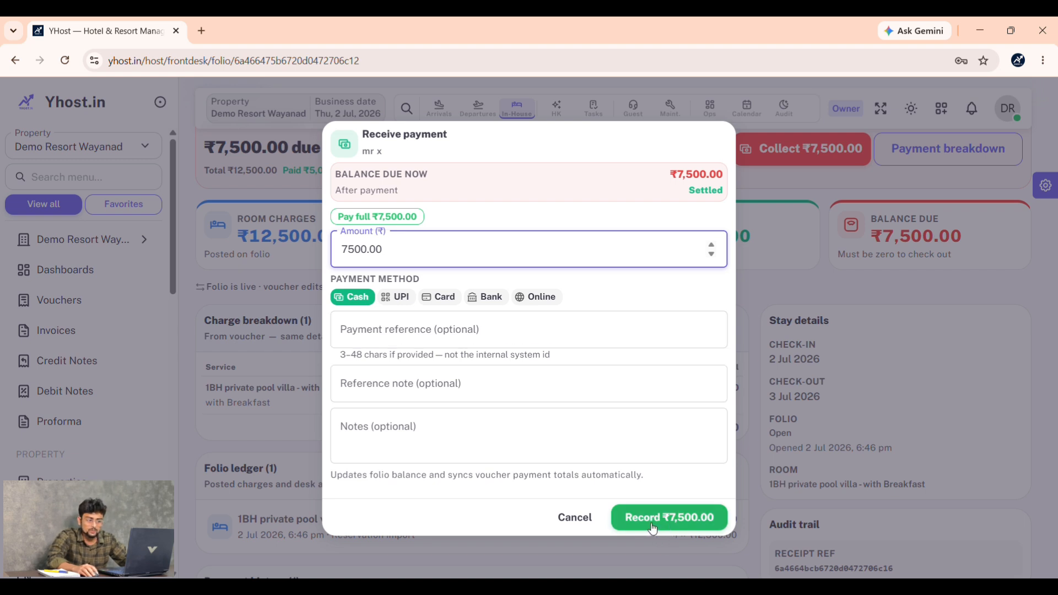
left_click(570, 524)
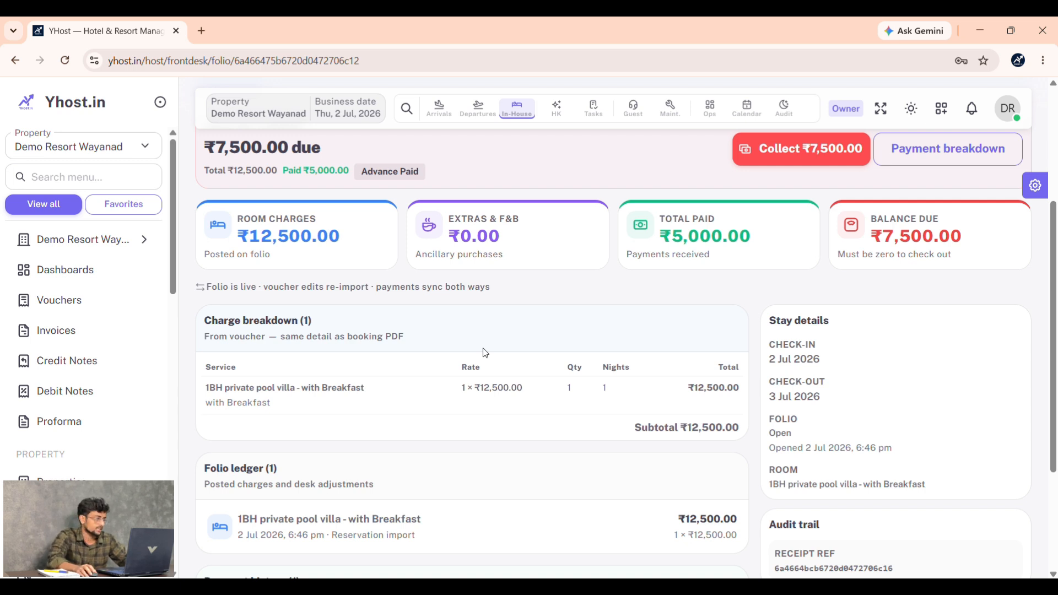
scroll(574, 319, "down", 3)
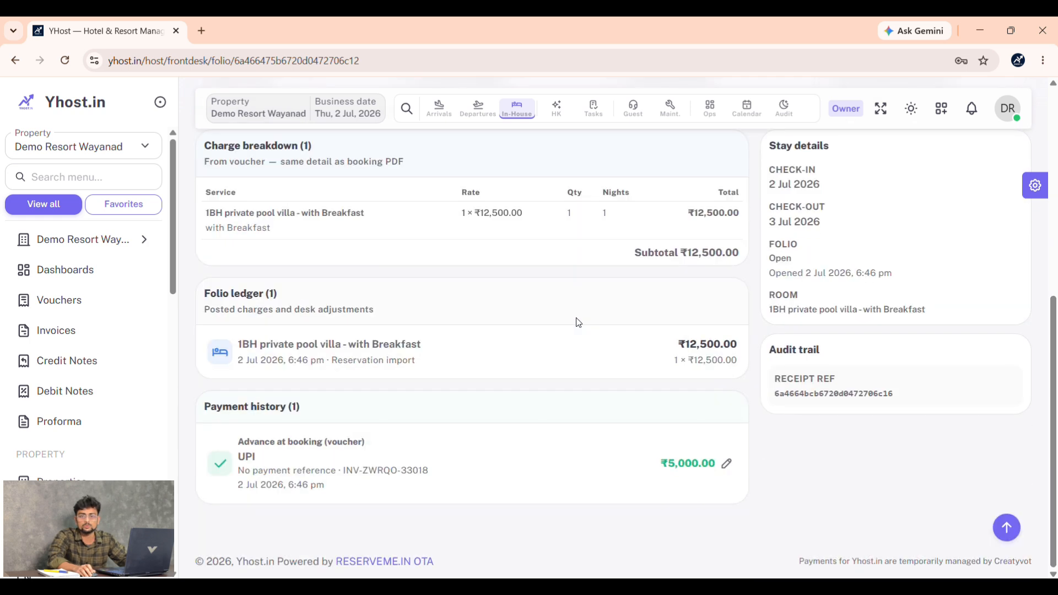
scroll(579, 322, "up", 3)
scroll(581, 323, "up", 3)
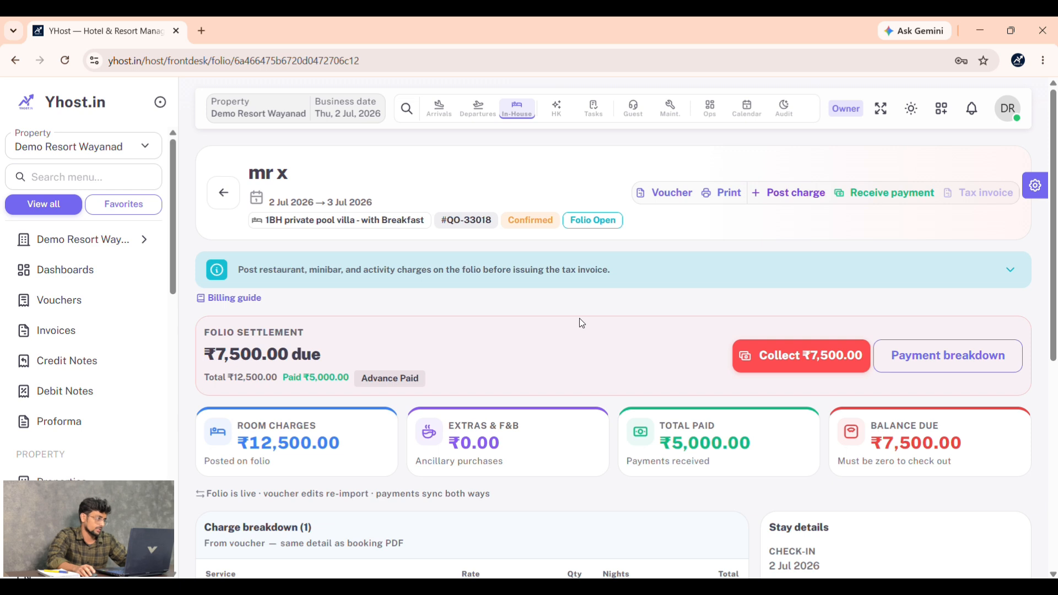
- Show the Vouchers list with the new 2–3 July booking on top, then scroll the sidebar down
left_click(98, 300)
scroll(685, 295, "down", 5)
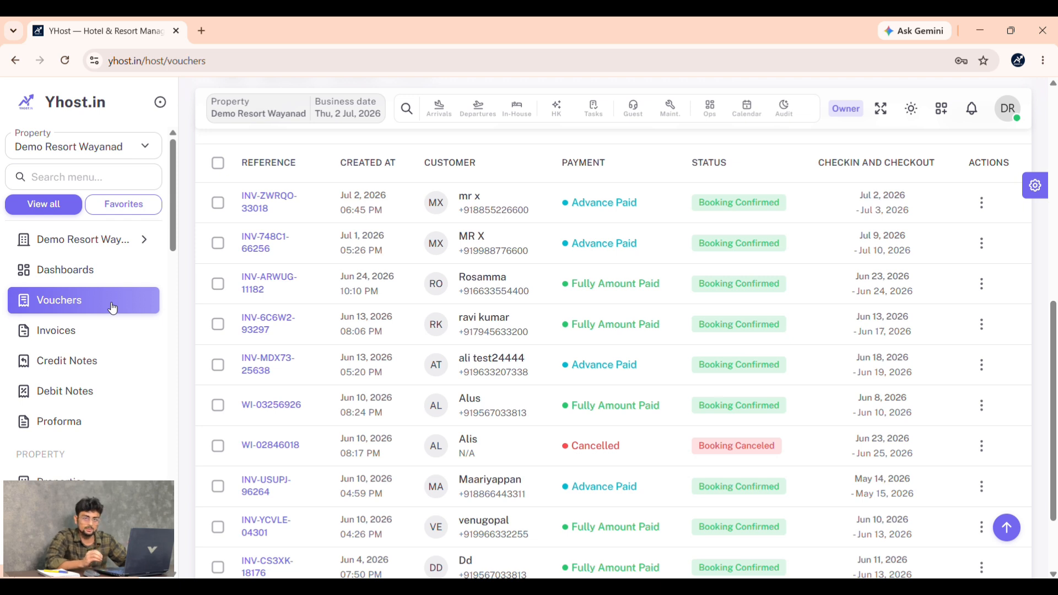
scroll(112, 308, "down", 5)
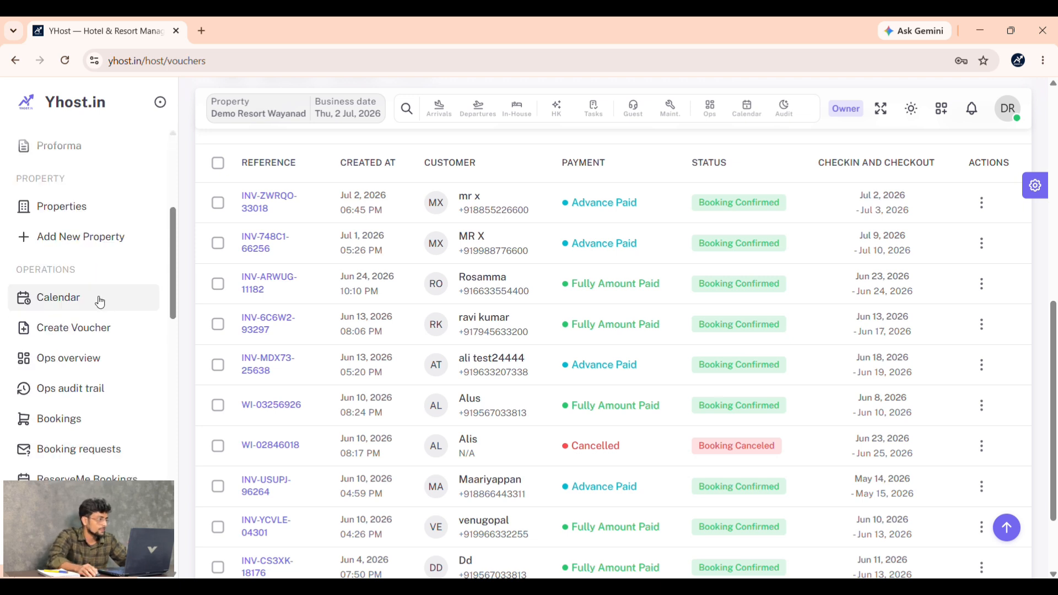
scroll(100, 302, "down", 7)
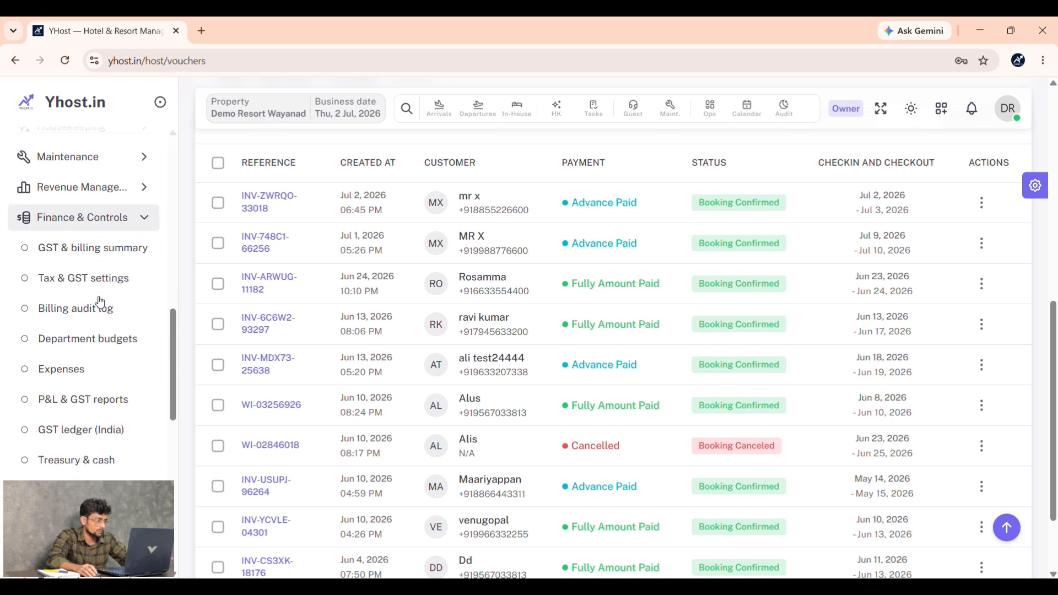
scroll(100, 302, "down", 5)
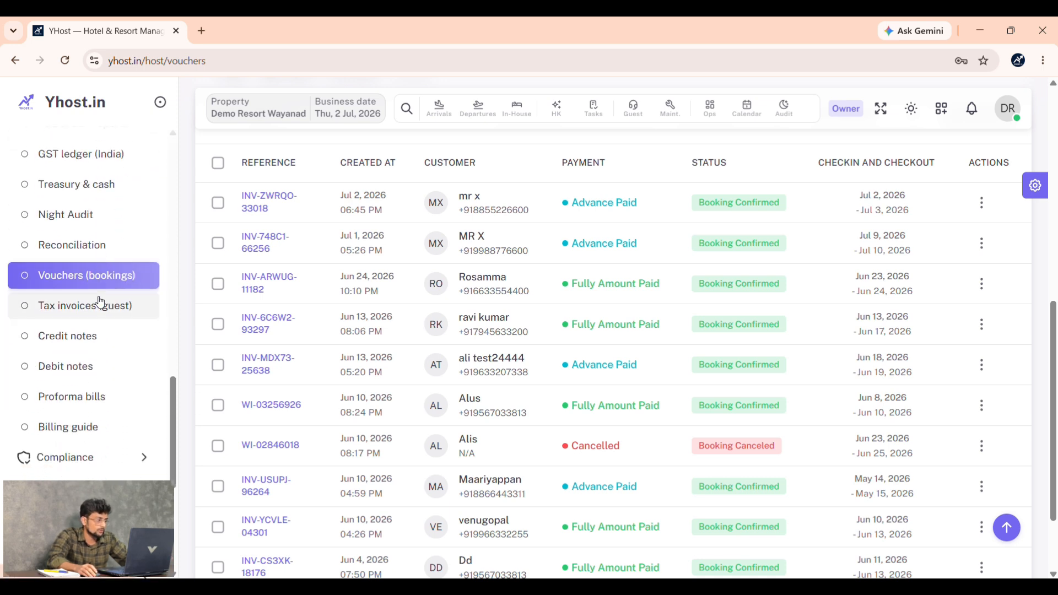
scroll(100, 301, "down", 6)
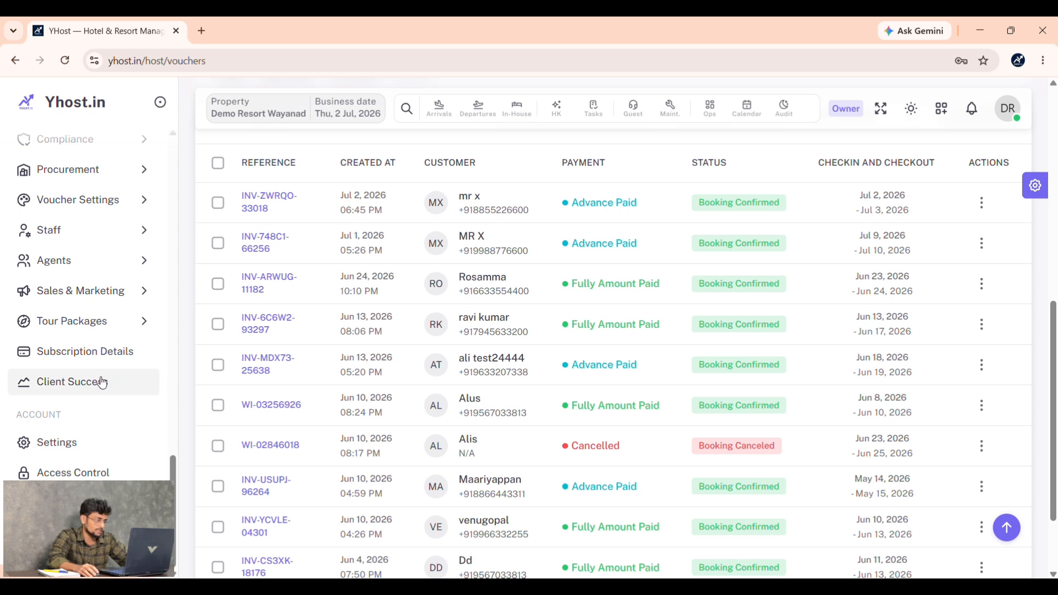
- Review the Client Success charts: 86 stays worth ₹6.60L by channel, guest mix and monthly value
left_click(102, 383)
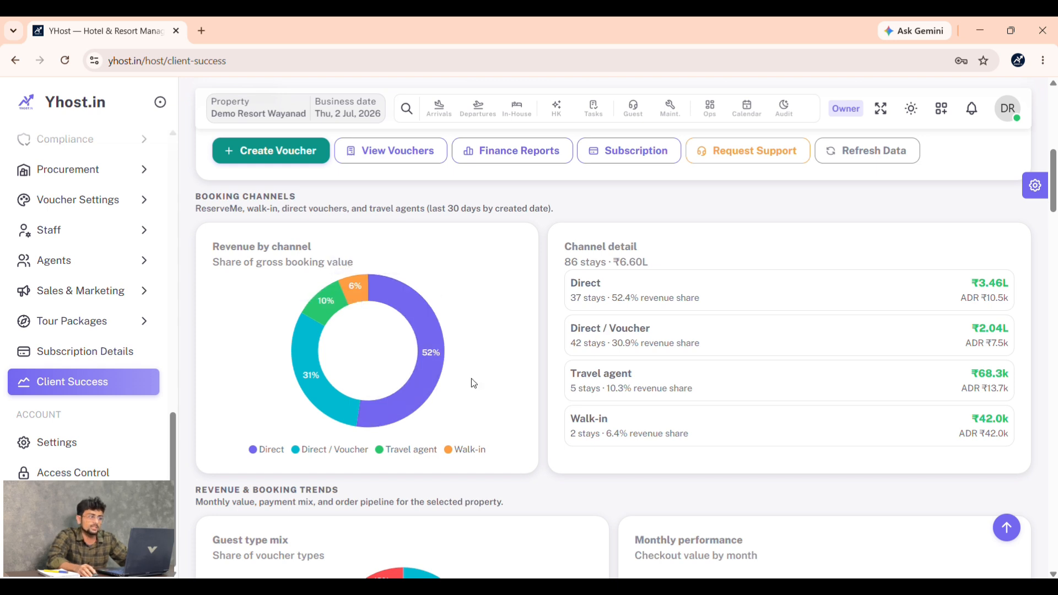
scroll(474, 383, "down", 1)
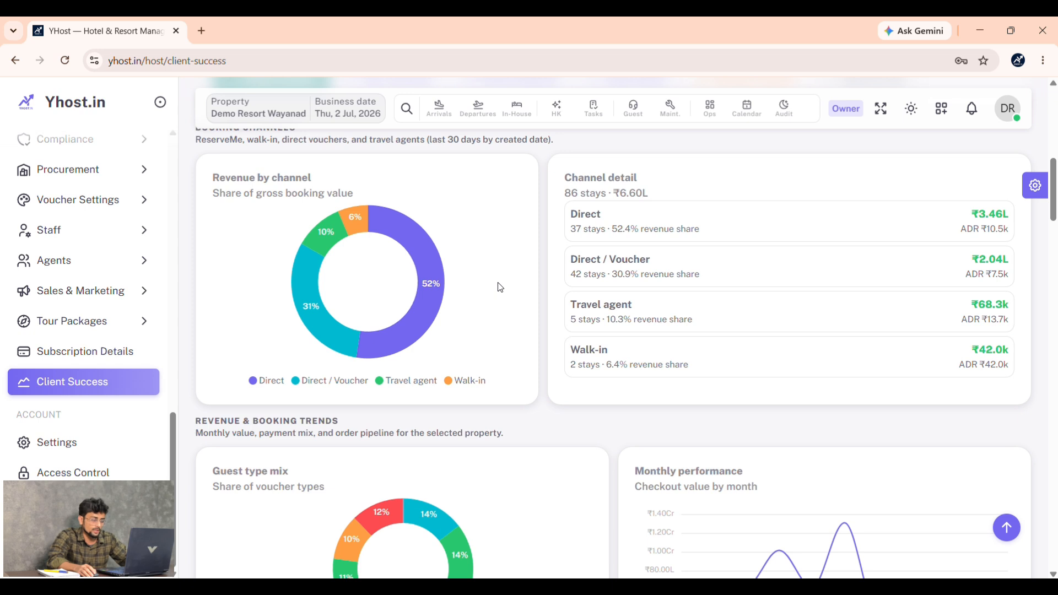
scroll(499, 287, "down", 2)
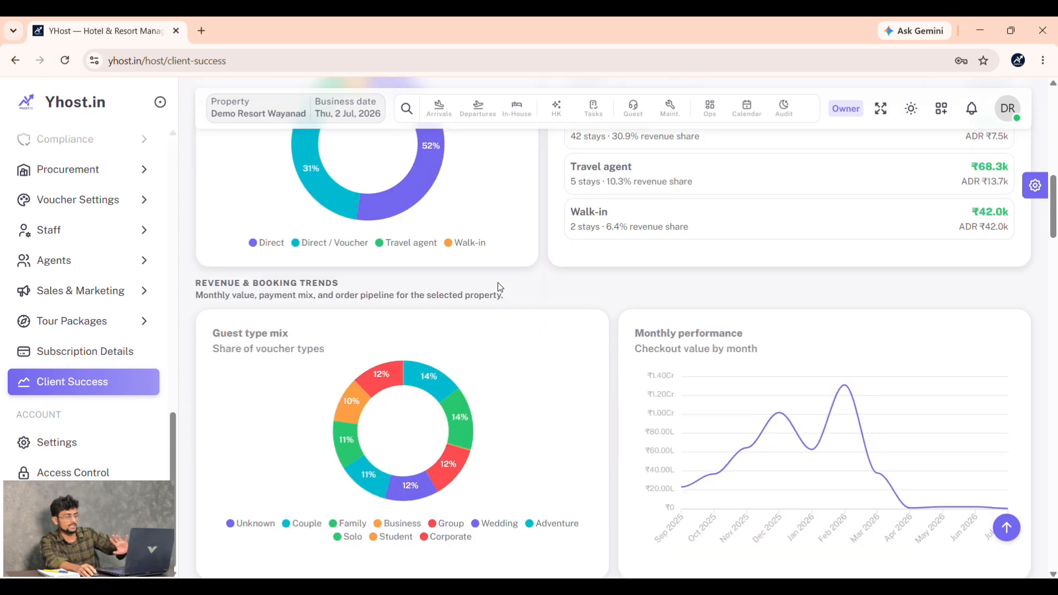
scroll(499, 287, "down", 2)
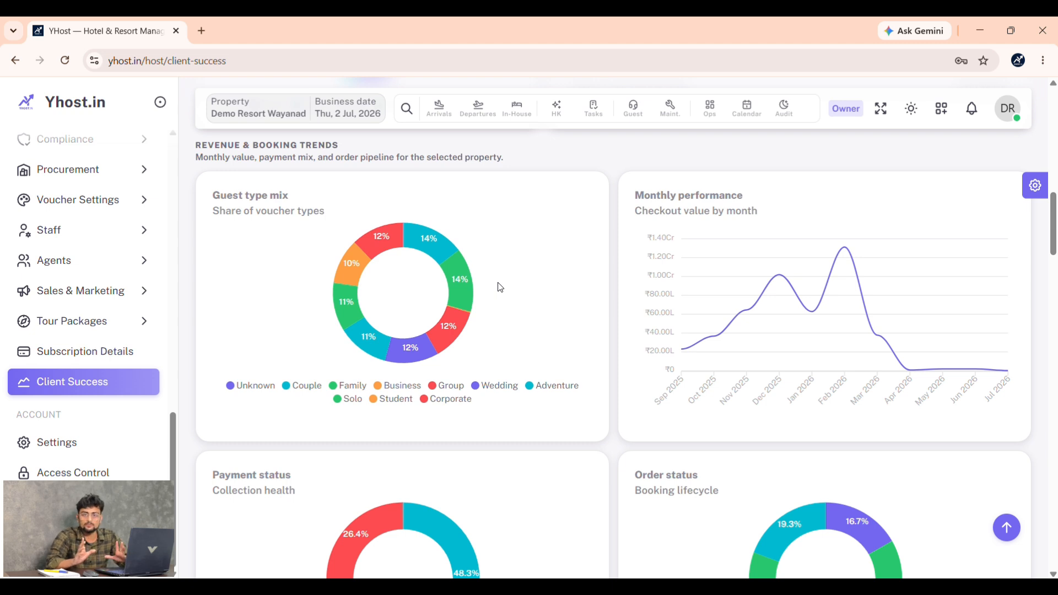
scroll(500, 287, "down", 2)
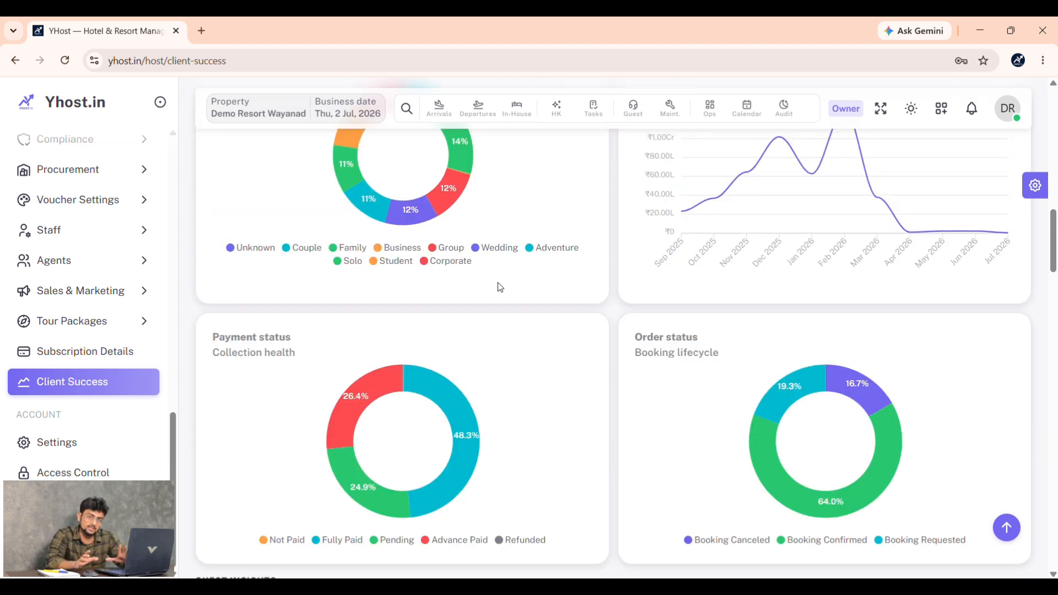